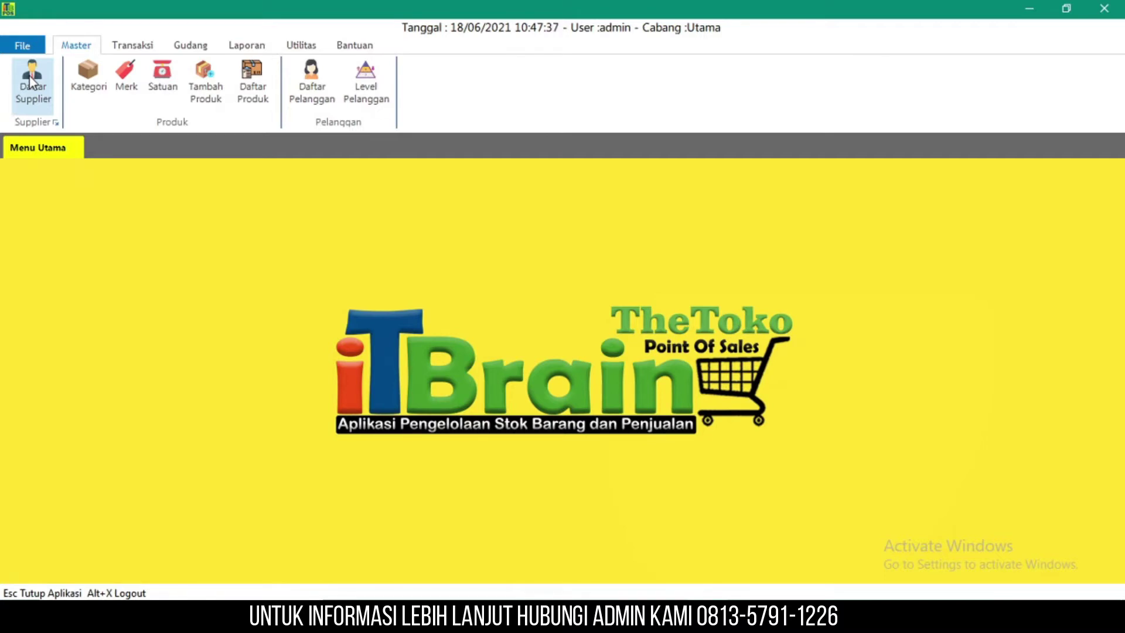
# - Save new supplier UD CAT Master with address Madiun and its phone number, then close the list
pyautogui.click(31, 82)
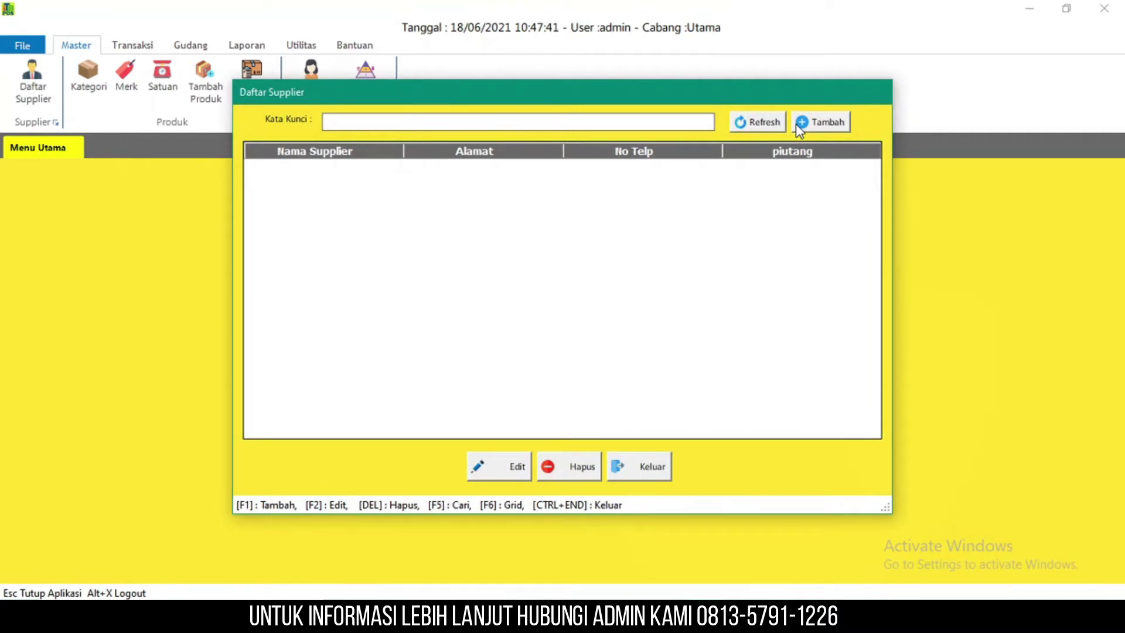
pyautogui.click(796, 125)
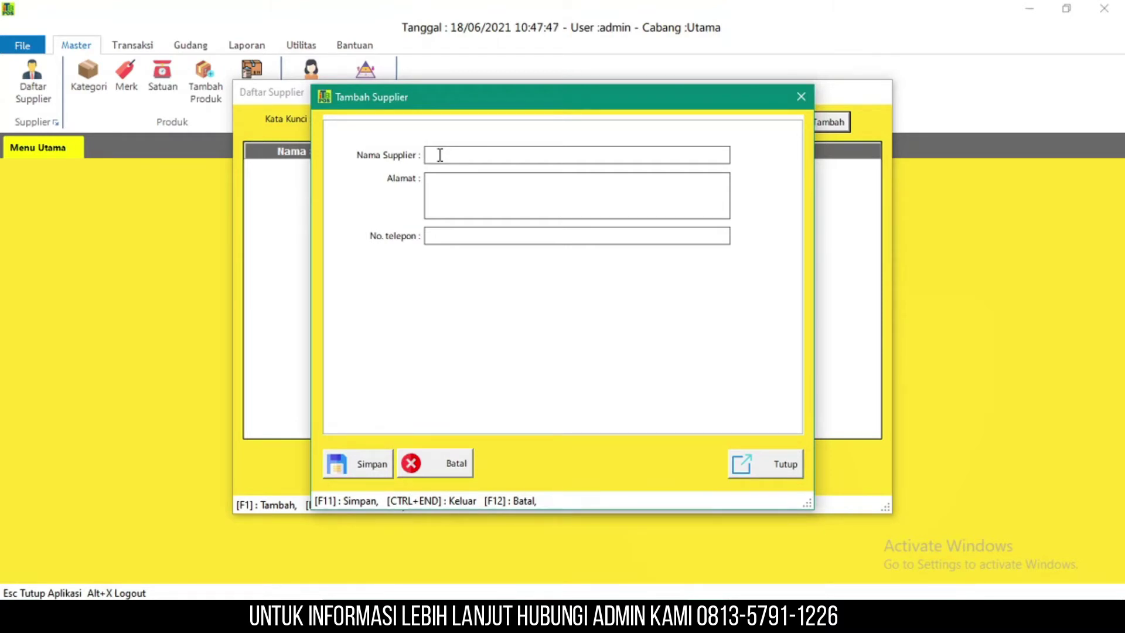
pyautogui.write('UD')
pyautogui.write(' CAT')
pyautogui.write(' Master')
pyautogui.write('Madiun')
pyautogui.click(578, 238)
pyautogui.write('08888')
pyautogui.click(360, 463)
pyautogui.click(600, 368)
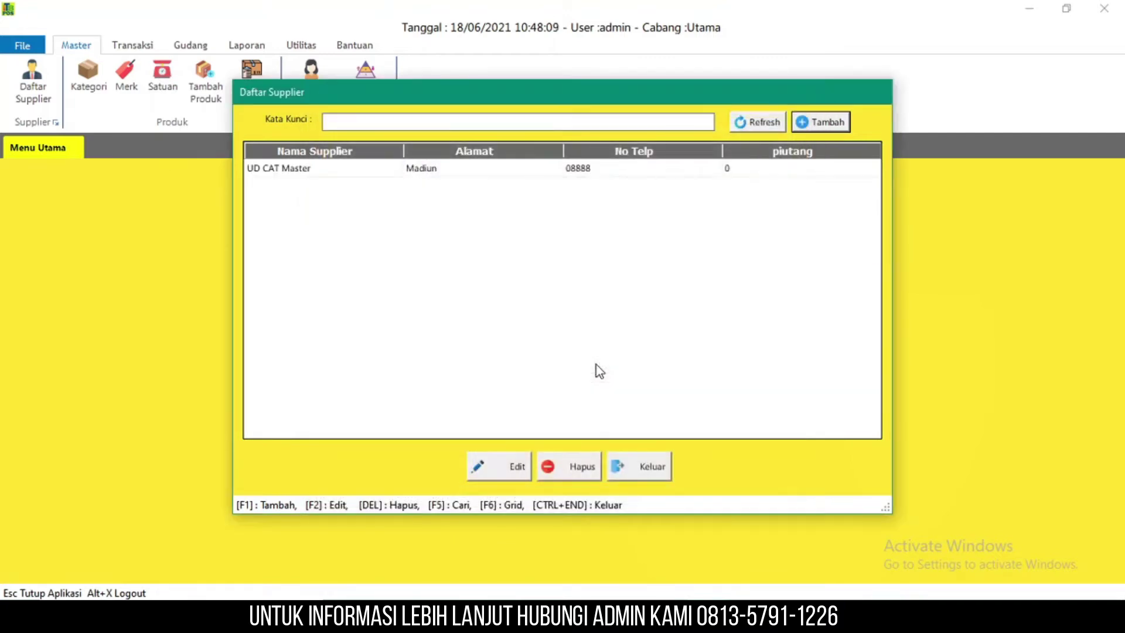
pyautogui.click(650, 465)
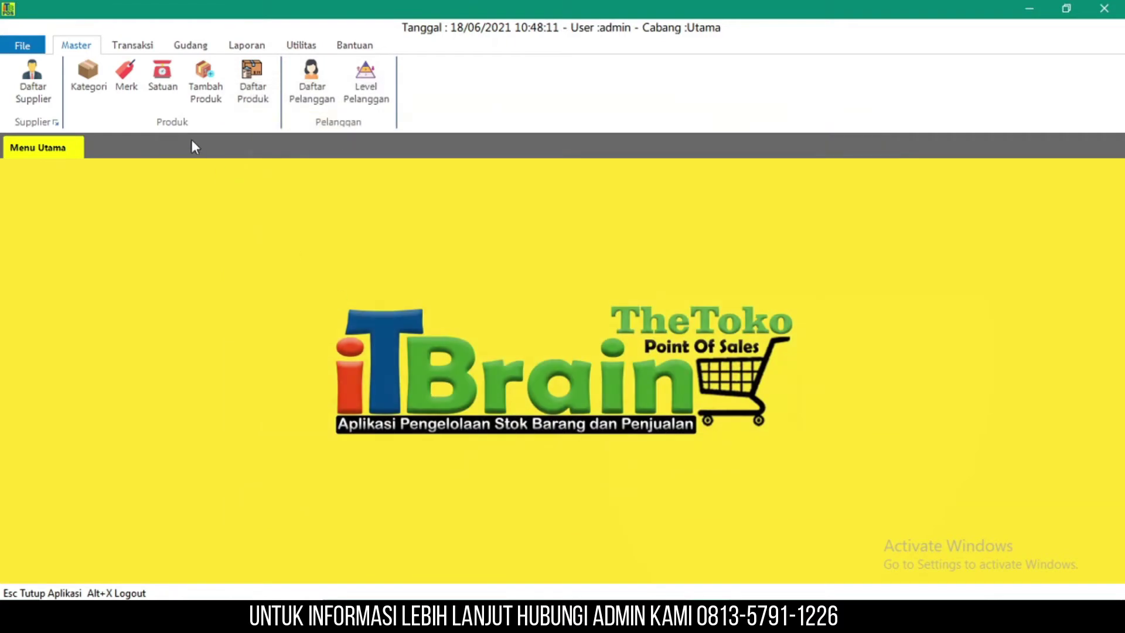
# - Add the product category Cat below Kayu in the category list
pyautogui.click(94, 87)
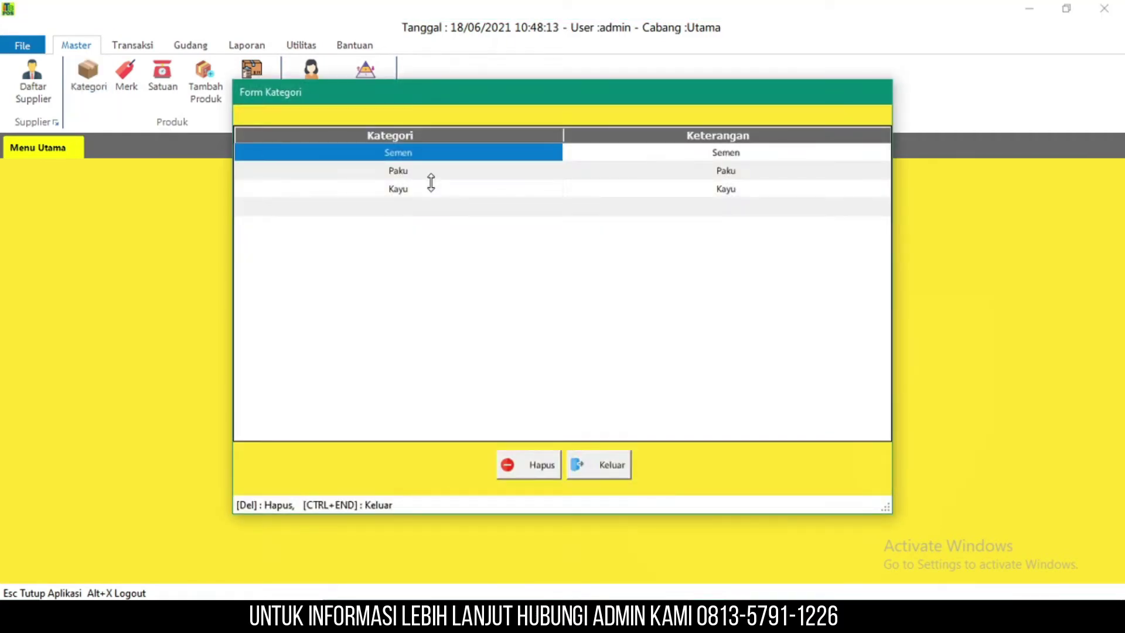
pyautogui.click(432, 213)
pyautogui.click(432, 208)
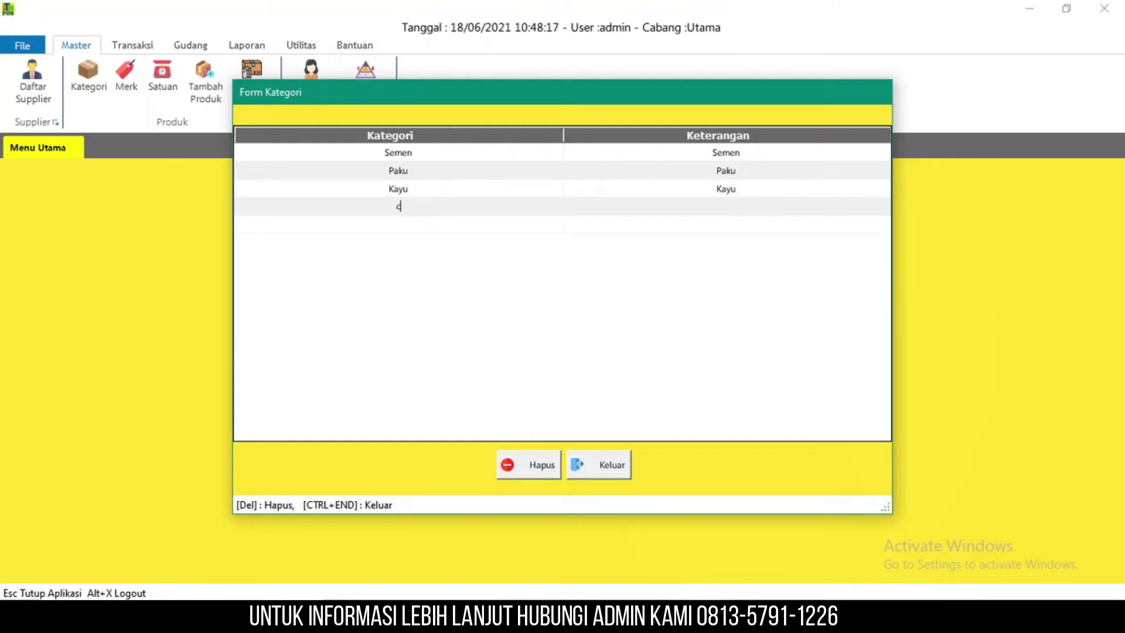
pyautogui.write('Cat')
pyautogui.click(817, 206)
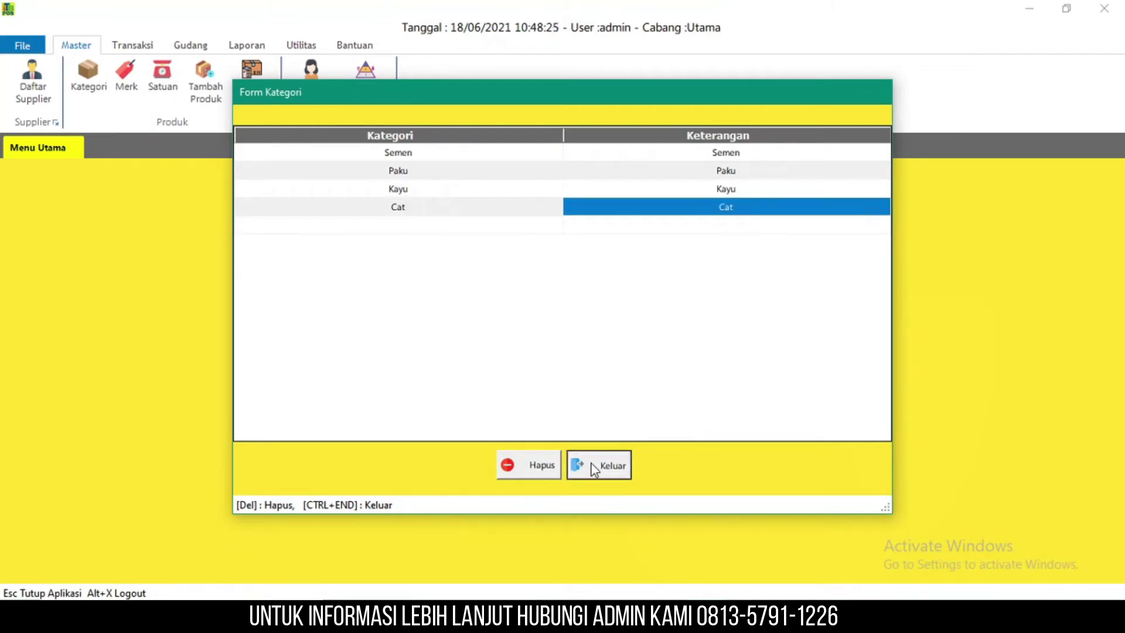
pyautogui.click(594, 465)
# - Add the brand Dulux to the brand list
pyautogui.click(133, 83)
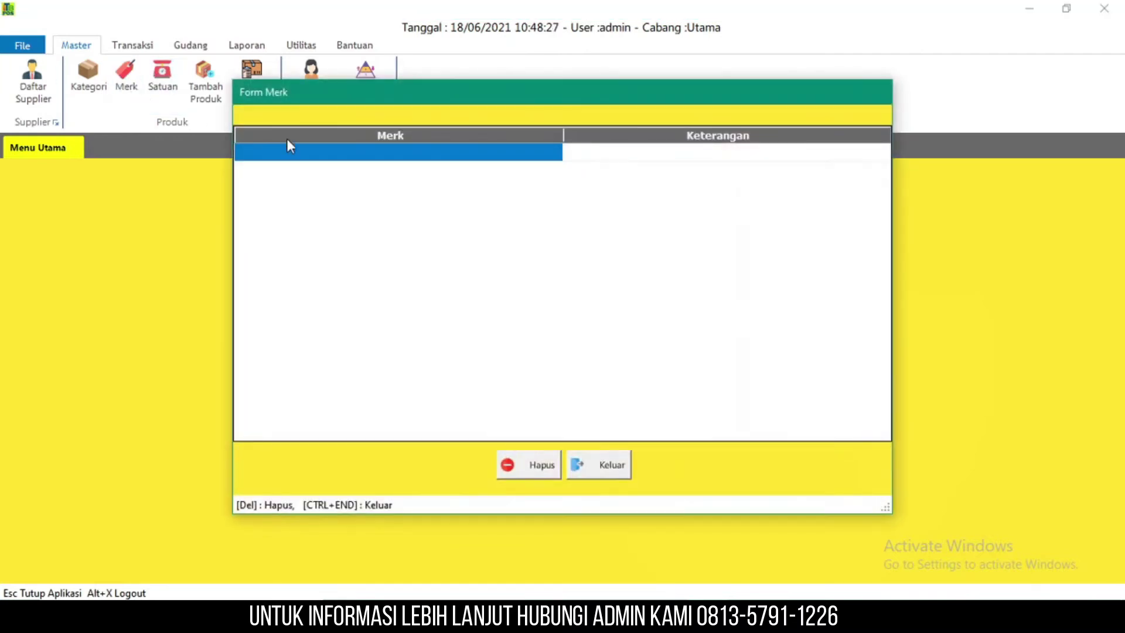
pyautogui.click(369, 152)
pyautogui.write('Dulux')
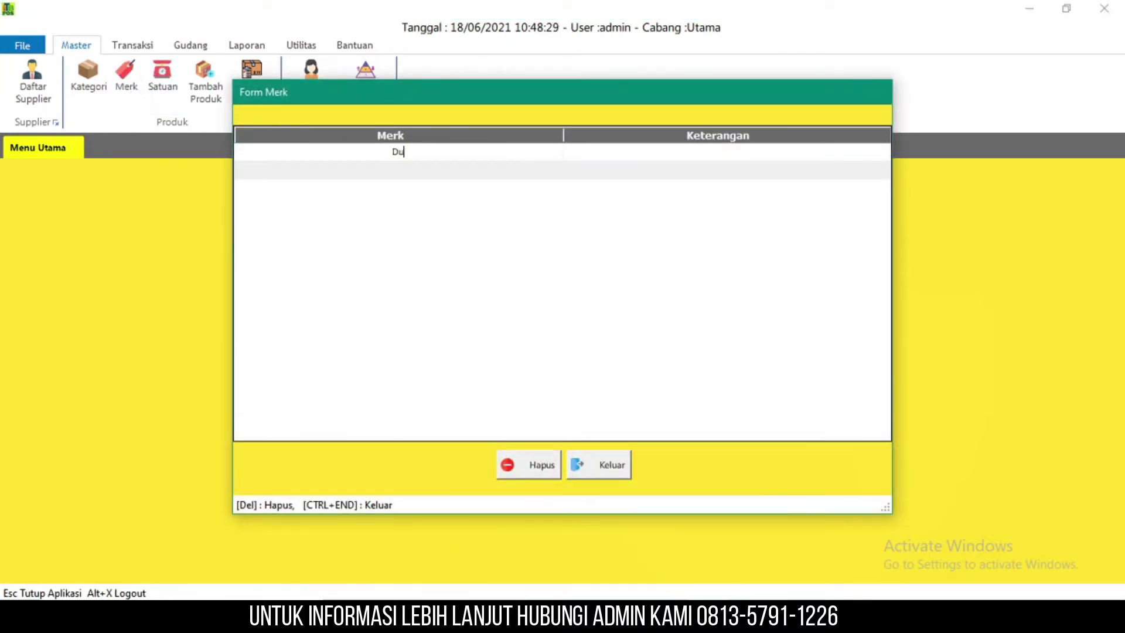
pyautogui.click(773, 156)
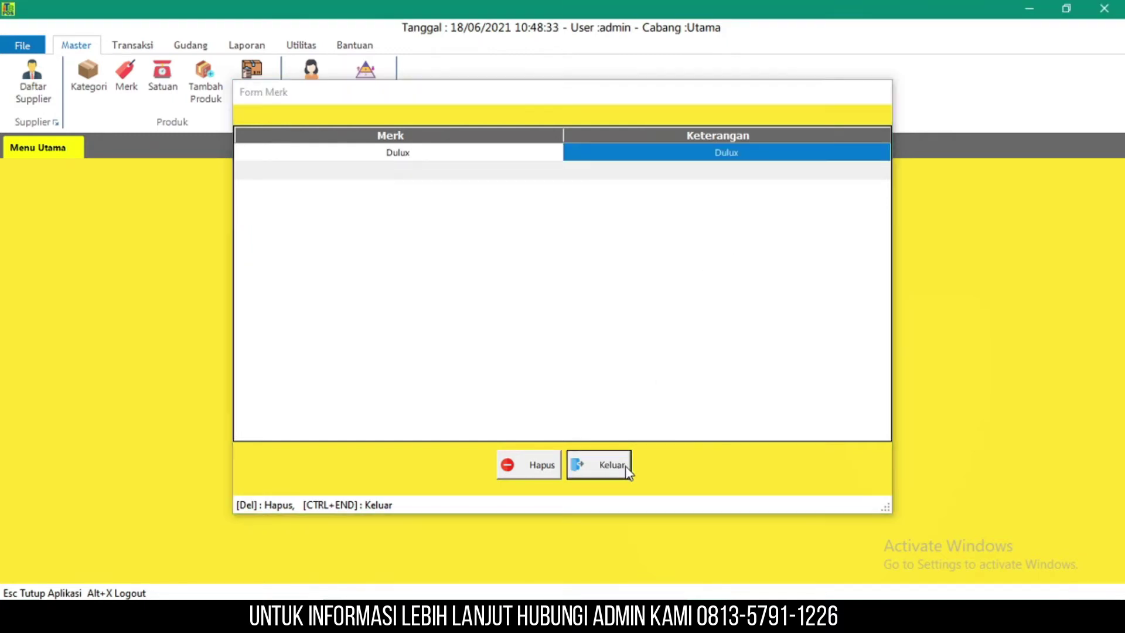
pyautogui.click(621, 466)
# - Add the unit Kaleng below Box in the unit list
pyautogui.click(163, 94)
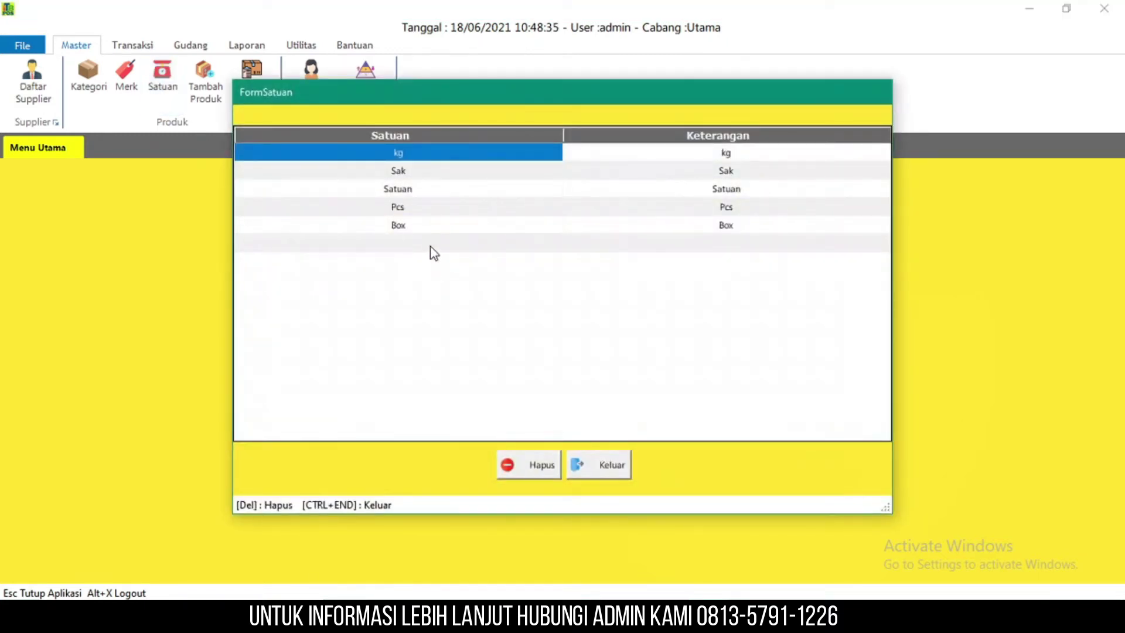
pyautogui.click(433, 251)
pyautogui.click(432, 246)
pyautogui.write('Kaleng')
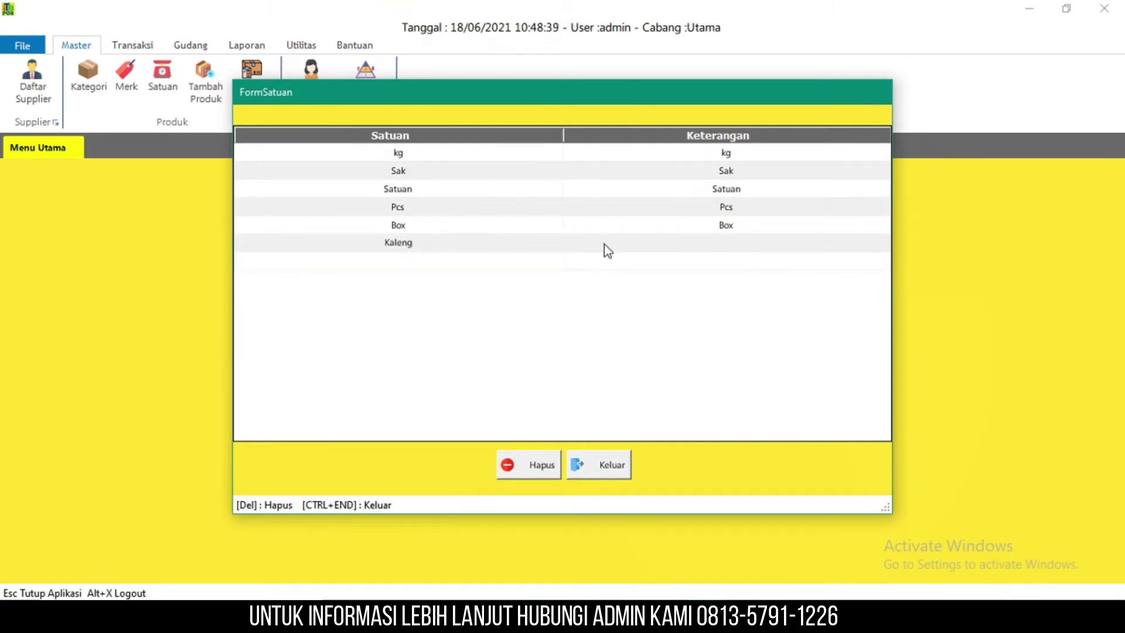
pyautogui.click(757, 244)
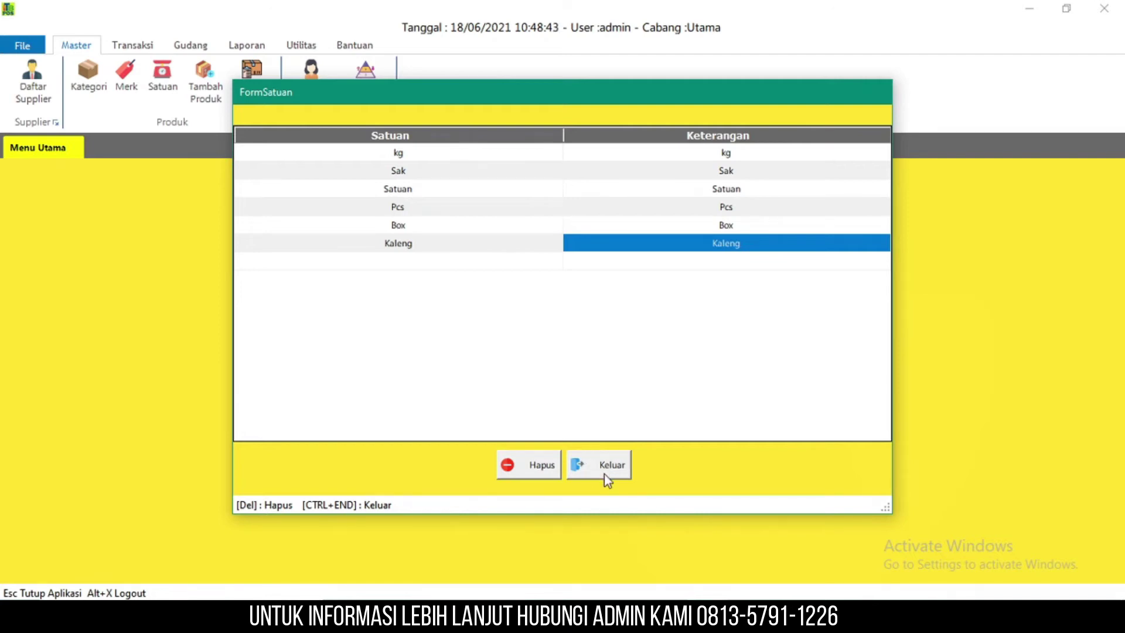
pyautogui.click(603, 473)
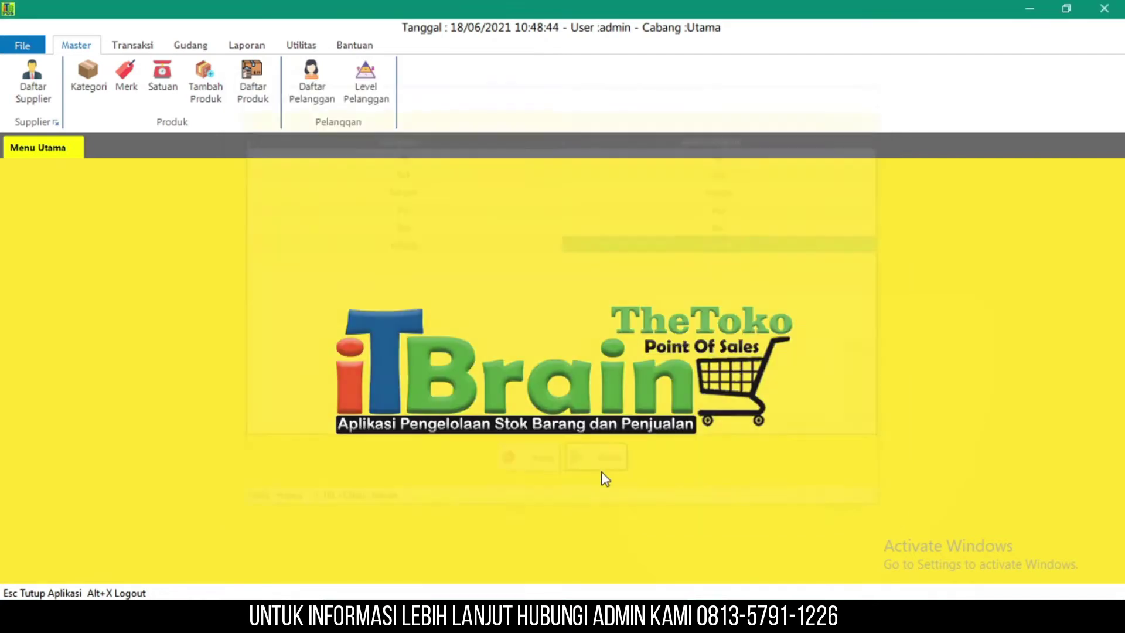
pyautogui.click(199, 100)
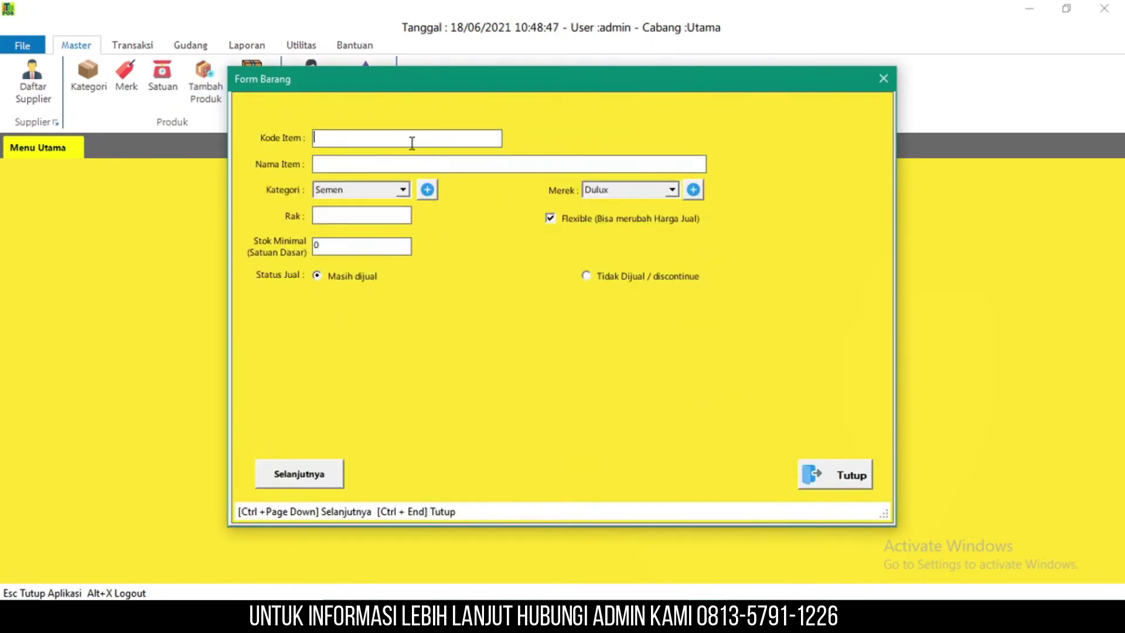
# - Enter item code CI01 and item name 'Cat Interior Tembok Dalam'
pyautogui.write('A')
pyautogui.press('BackSpace')
pyautogui.write('CI01')
pyautogui.click(438, 156)
pyautogui.write('Cat Indo')
pyautogui.press('BackSpace')
pyautogui.press('BackSpace')
pyautogui.press('BackSpace')
pyautogui.press('BackSpace')
pyautogui.write('Interio')
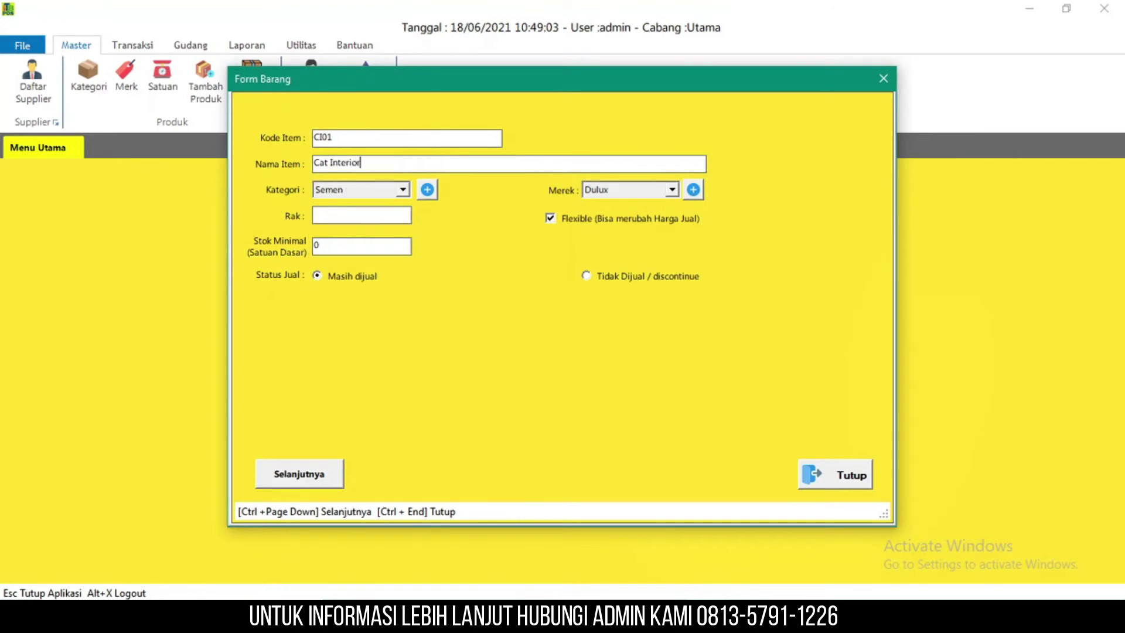
pyautogui.write('r Tem')
pyautogui.press('BackSpace')
pyautogui.press('BackSpace')
pyautogui.write('mbi')
pyautogui.press('BackSpace')
pyautogui.press('BackSpace')
pyautogui.write('Tembok d')
pyautogui.press('BackSpace')
pyautogui.write('Dalam')
# - Set category Cat, brand Dulux, rack A1 and minimum stock 5, then continue to unit pricing
pyautogui.click(389, 190)
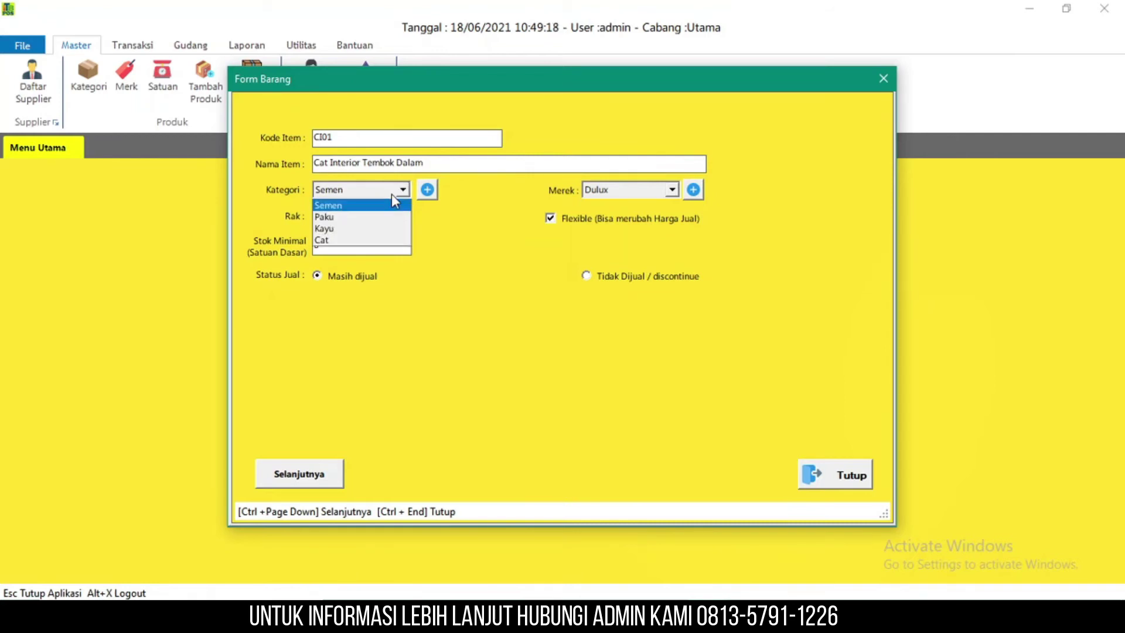
pyautogui.click(403, 240)
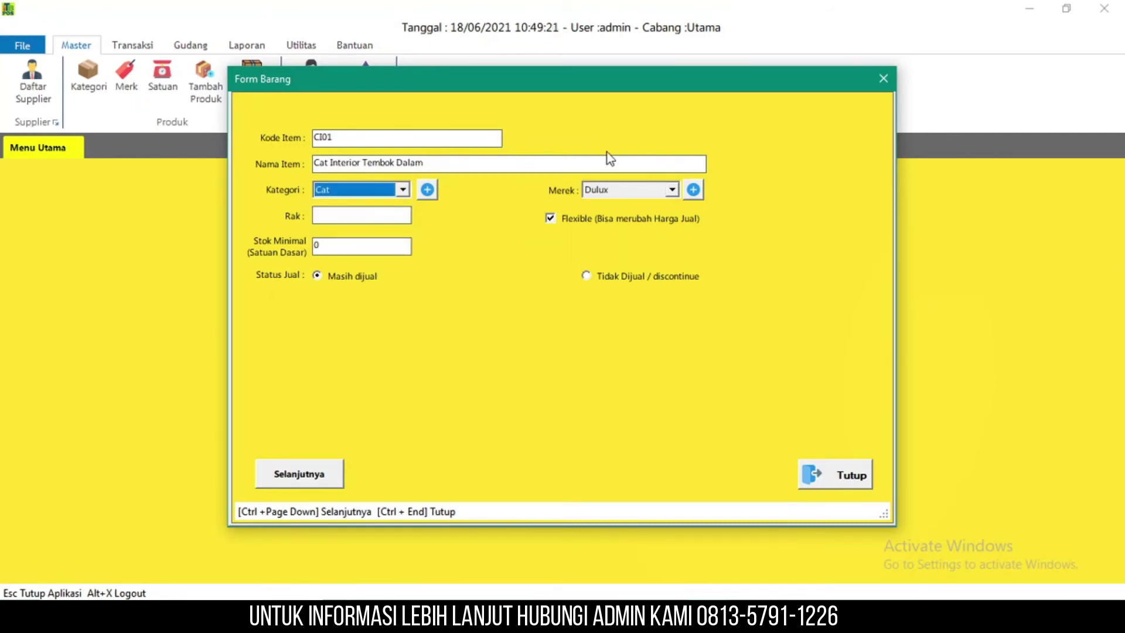
pyautogui.click(633, 191)
pyautogui.click(632, 191)
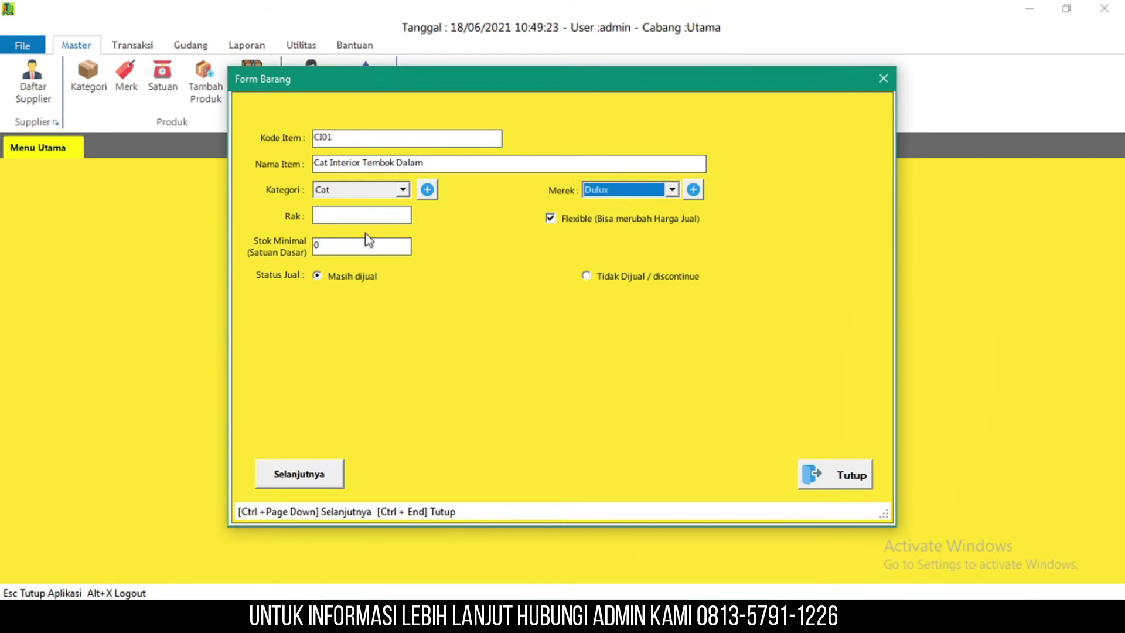
pyautogui.click(374, 217)
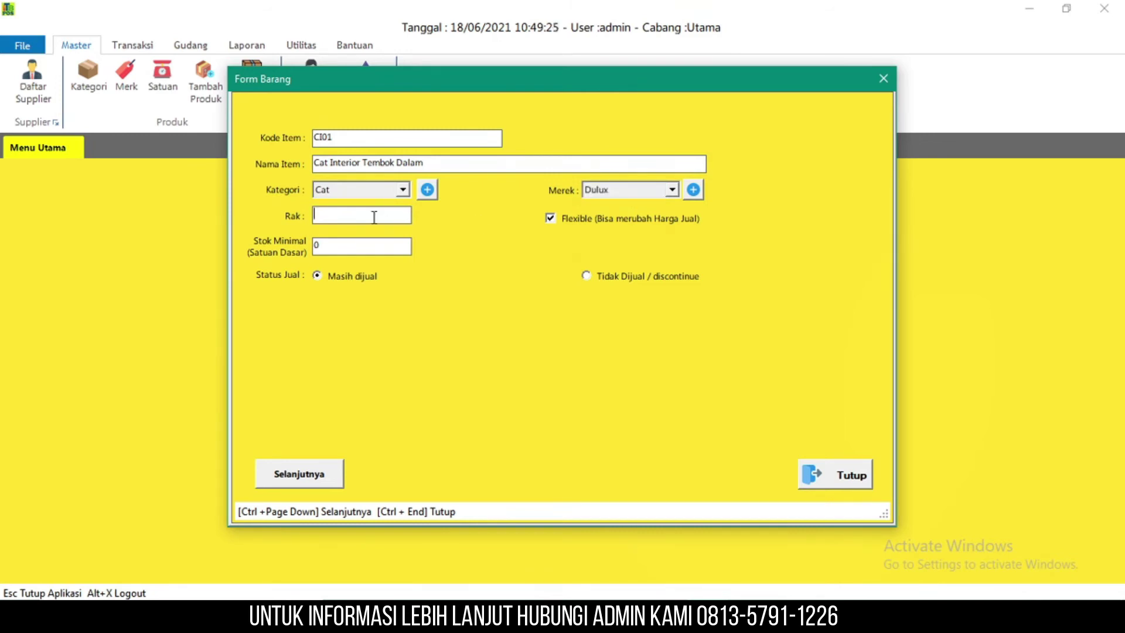
pyautogui.write('0')
pyautogui.press('BackSpace')
pyautogui.write('A1')
pyautogui.click(577, 218)
pyautogui.click(389, 241)
pyautogui.moveTo(388, 241); pyautogui.dragTo(283, 243)
pyautogui.press('BackSpace')
pyautogui.write('5')
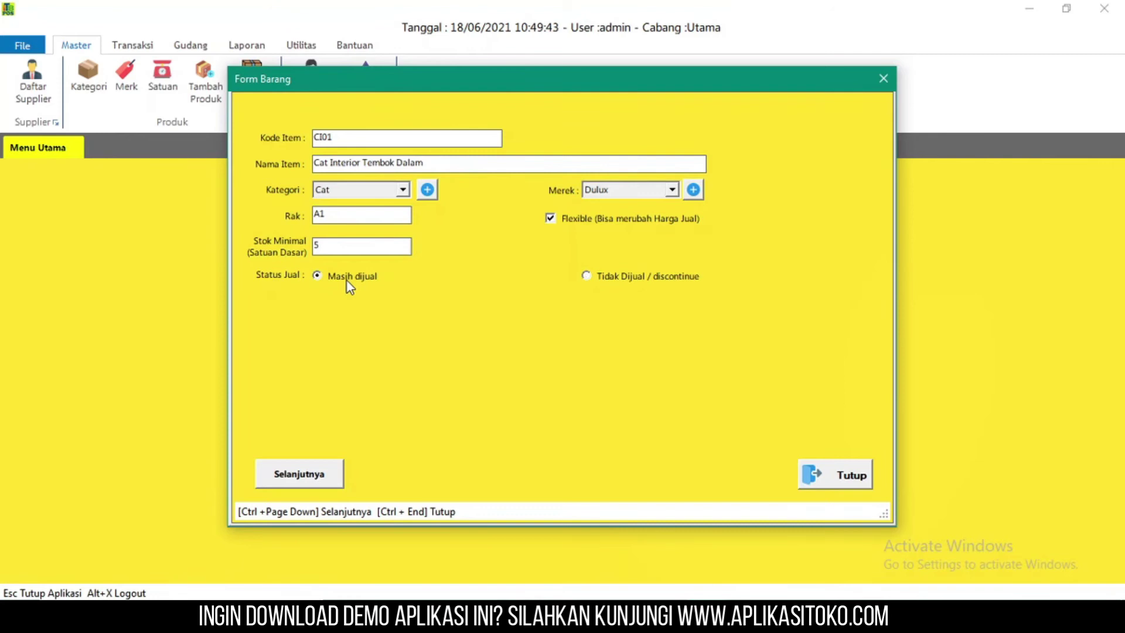
pyautogui.click(338, 471)
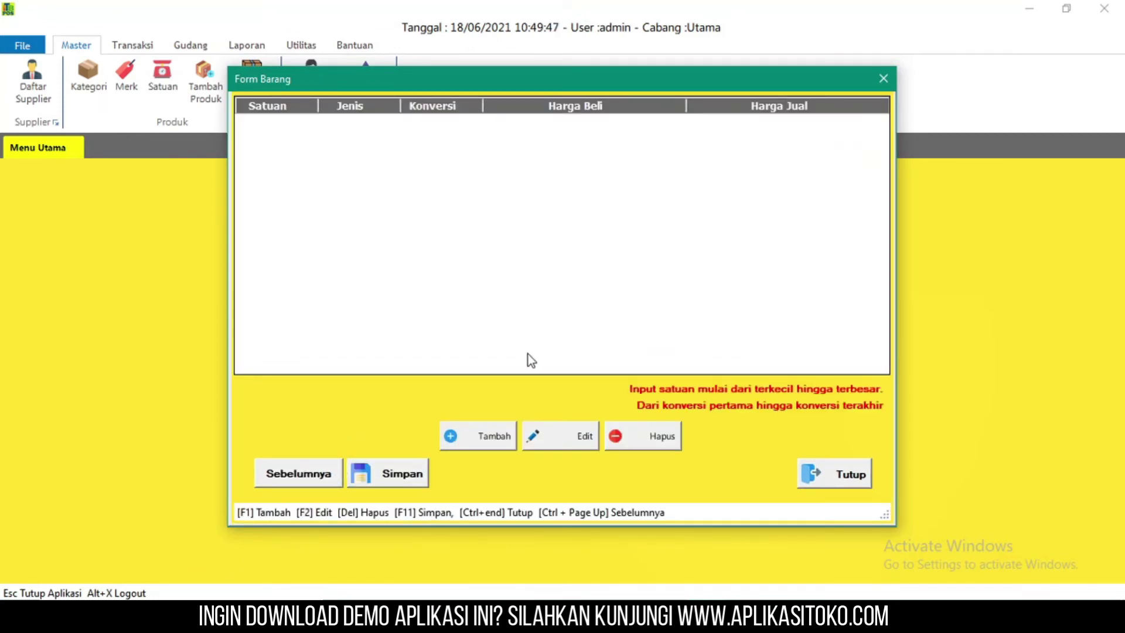
# - Add Kaleng as the base unit with buying price 140.000 and selling price 145.000
pyautogui.click(500, 437)
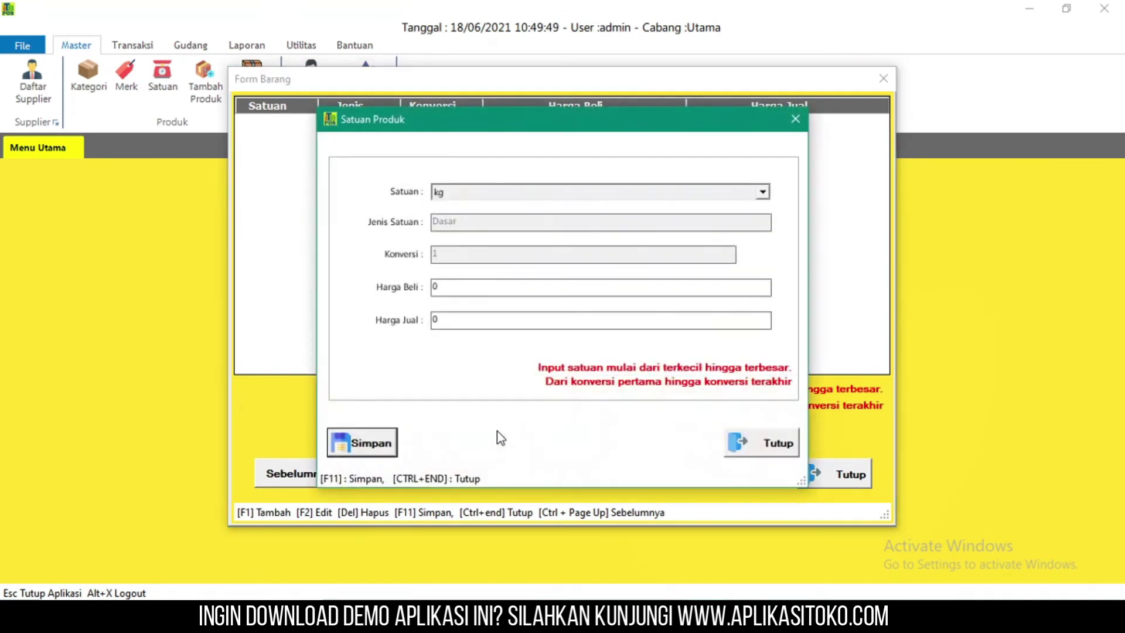
pyautogui.click(603, 191)
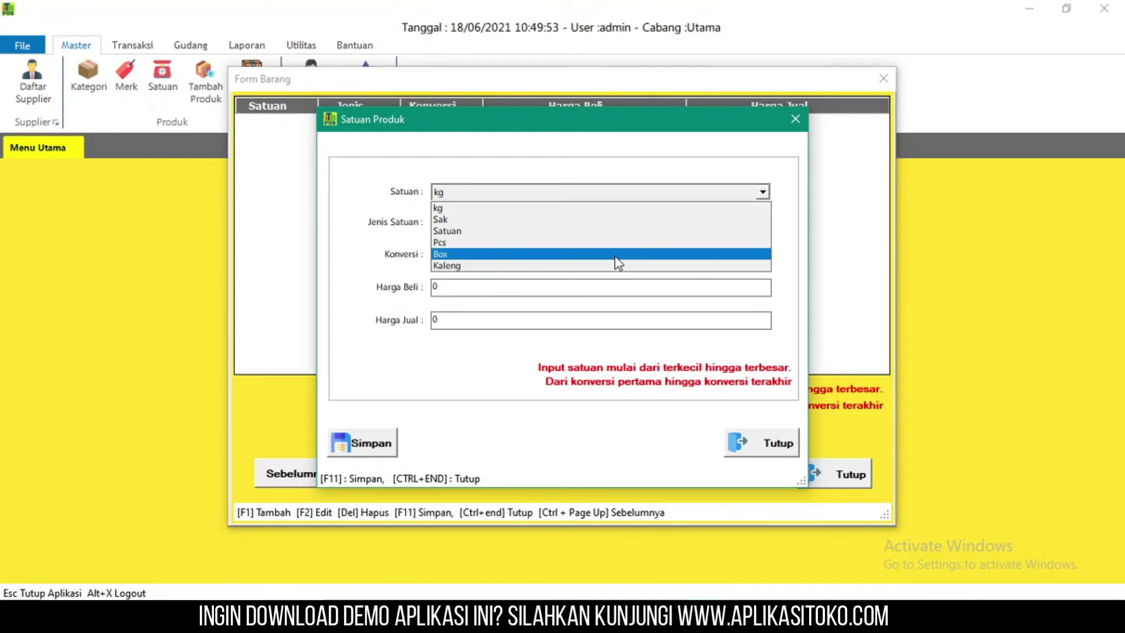
pyautogui.click(626, 267)
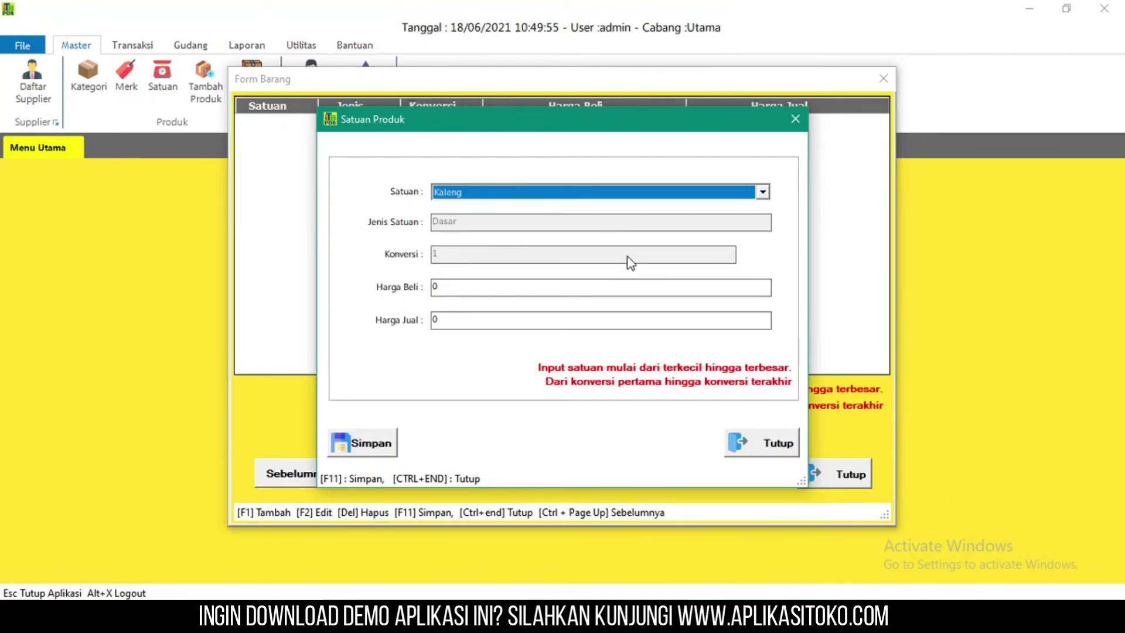
pyautogui.click(584, 287)
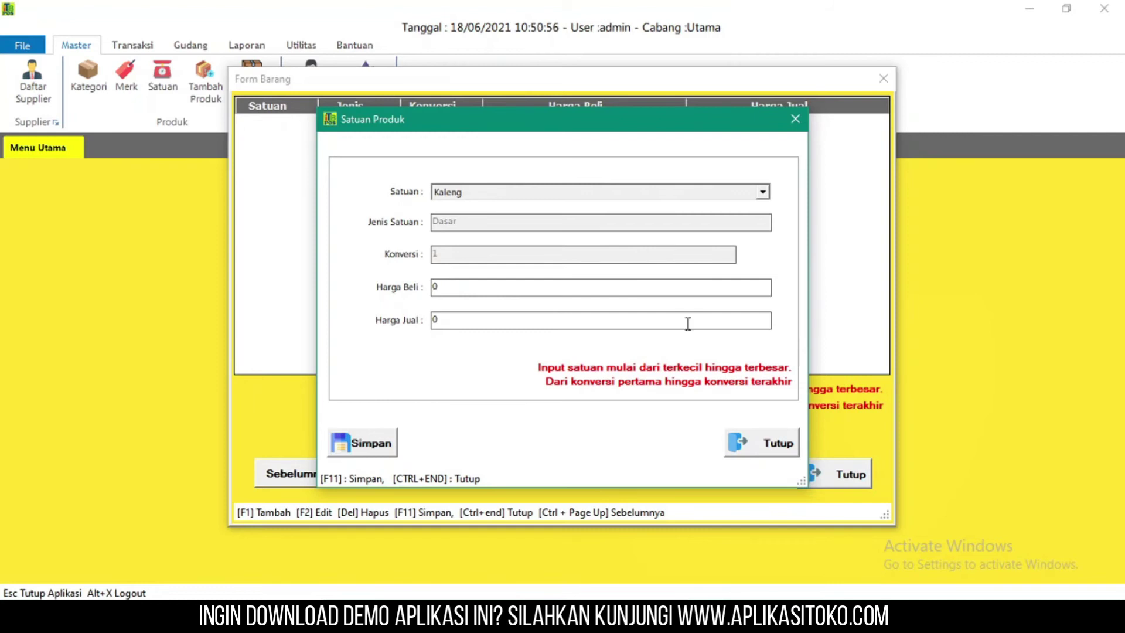
pyautogui.doubleClick(677, 291)
pyautogui.write('140.000')
pyautogui.click(437, 319)
pyautogui.write('145000')
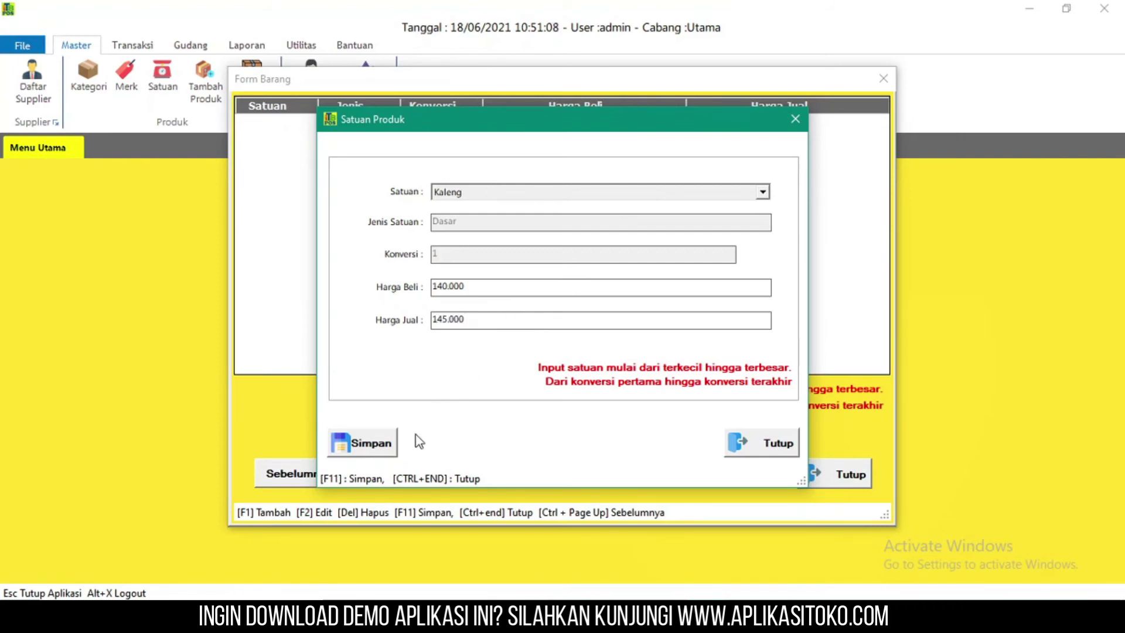
pyautogui.click(358, 442)
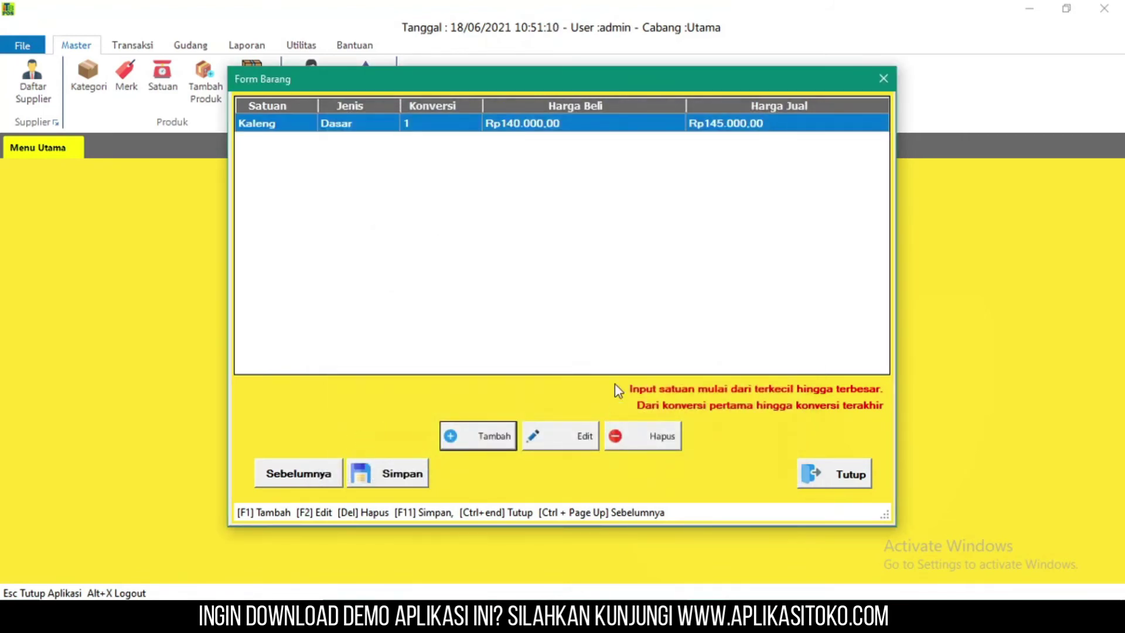
# - Discard a started extra unit entry, then save product CI01 and finish product entry
pyautogui.click(509, 434)
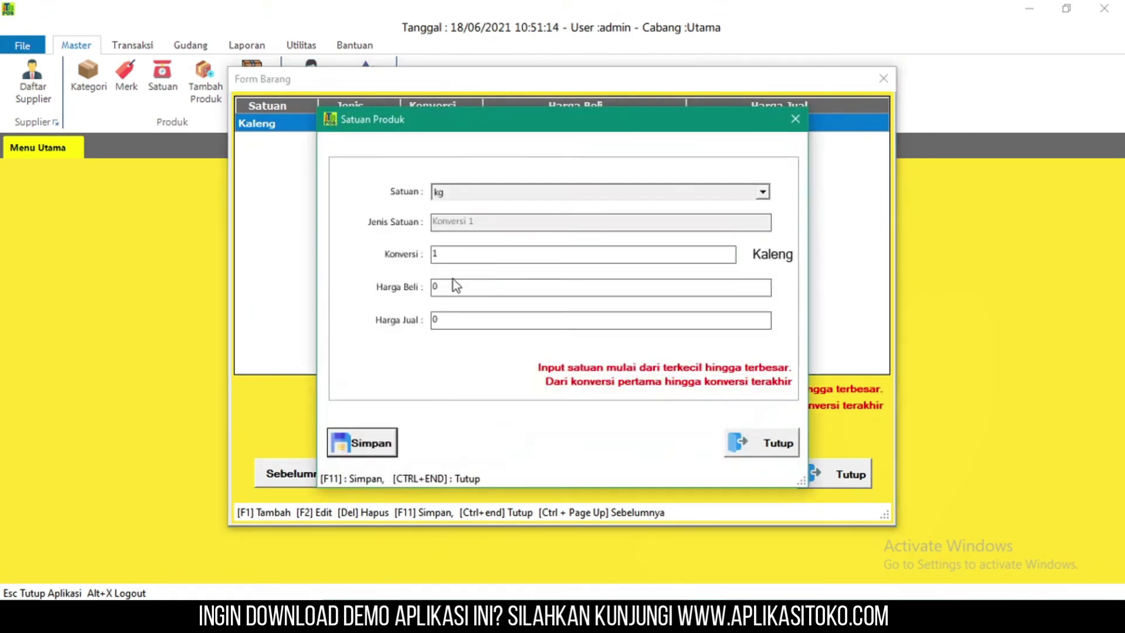
pyautogui.click(511, 249)
pyautogui.click(533, 192)
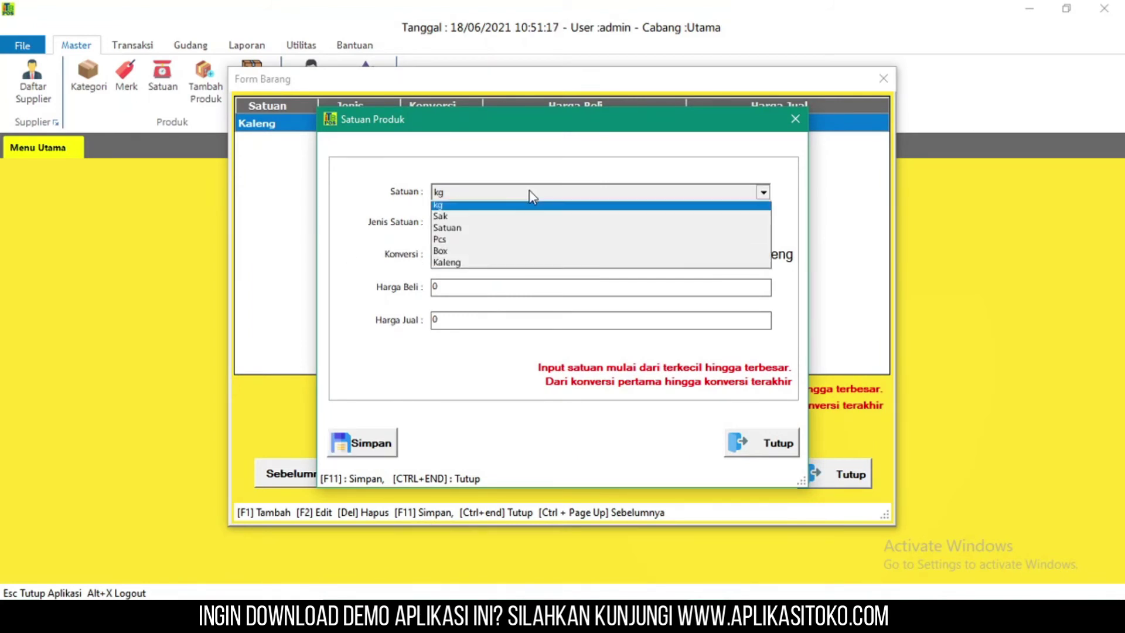
pyautogui.click(531, 238)
pyautogui.click(480, 258)
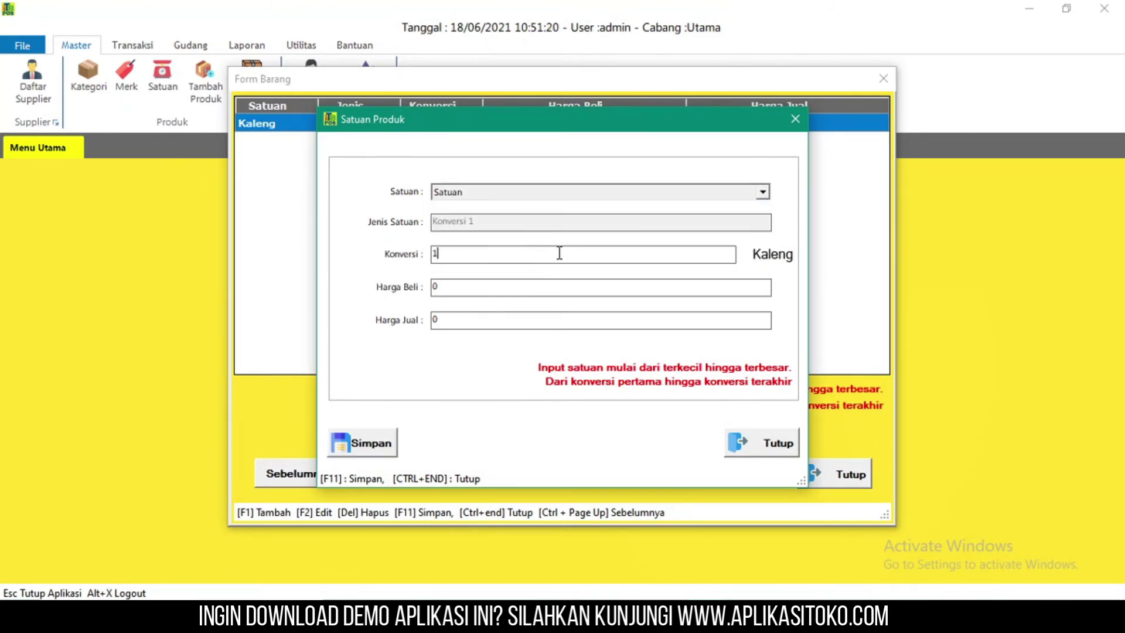
pyautogui.click(735, 441)
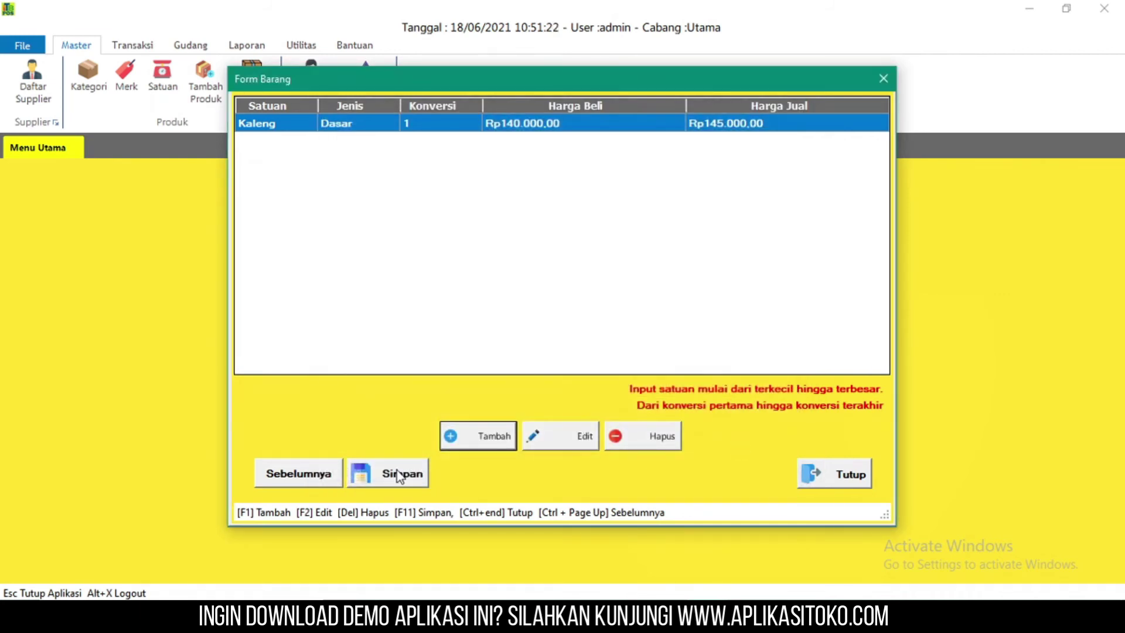
pyautogui.click(397, 474)
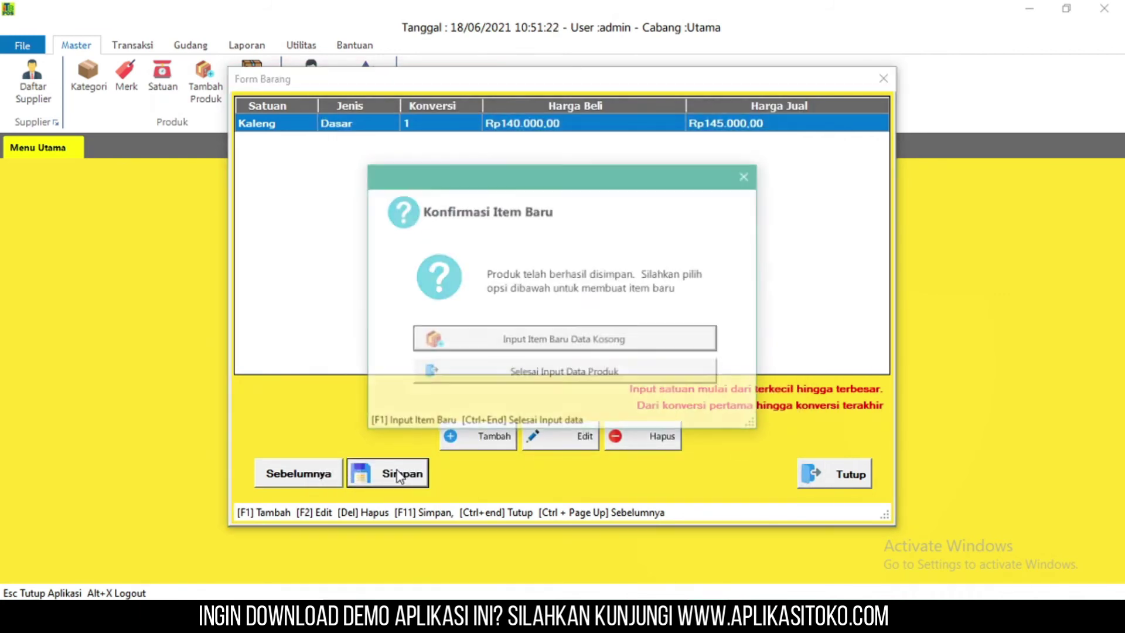
pyautogui.click(528, 371)
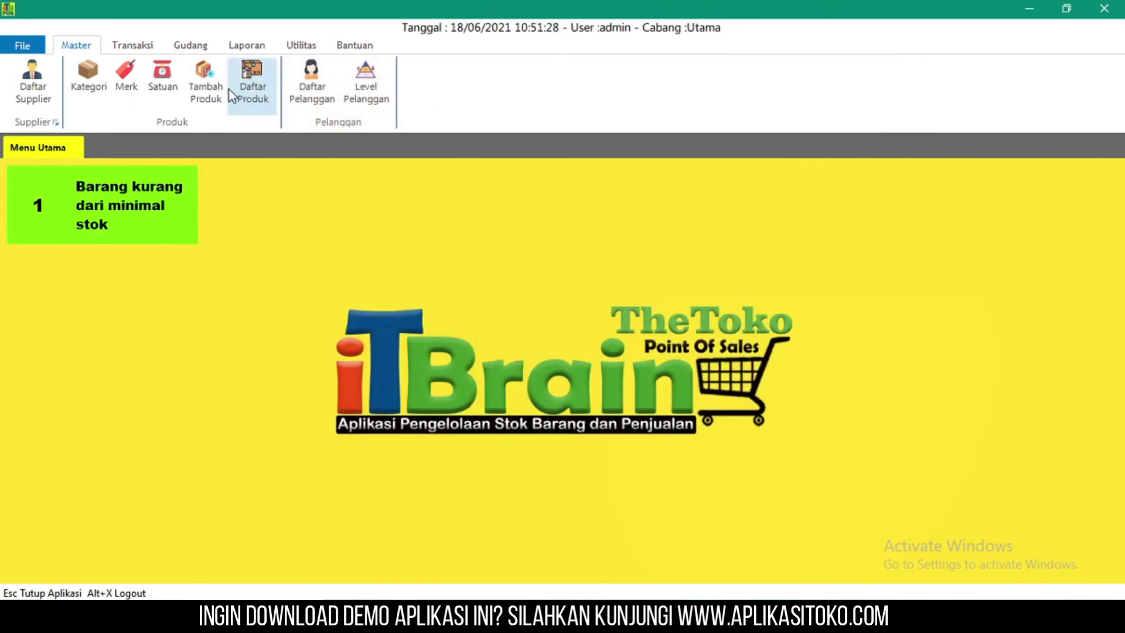
# - Reopen CI01 from the product list, save it unchanged, close the list and open the customer list
pyautogui.click(257, 82)
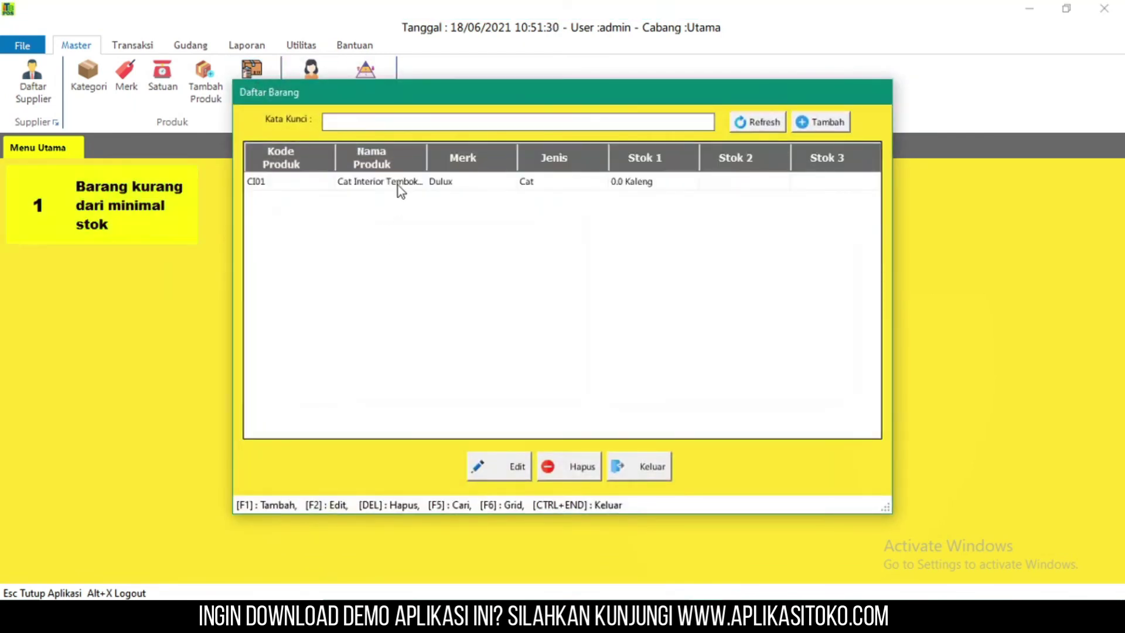
pyautogui.click(398, 186)
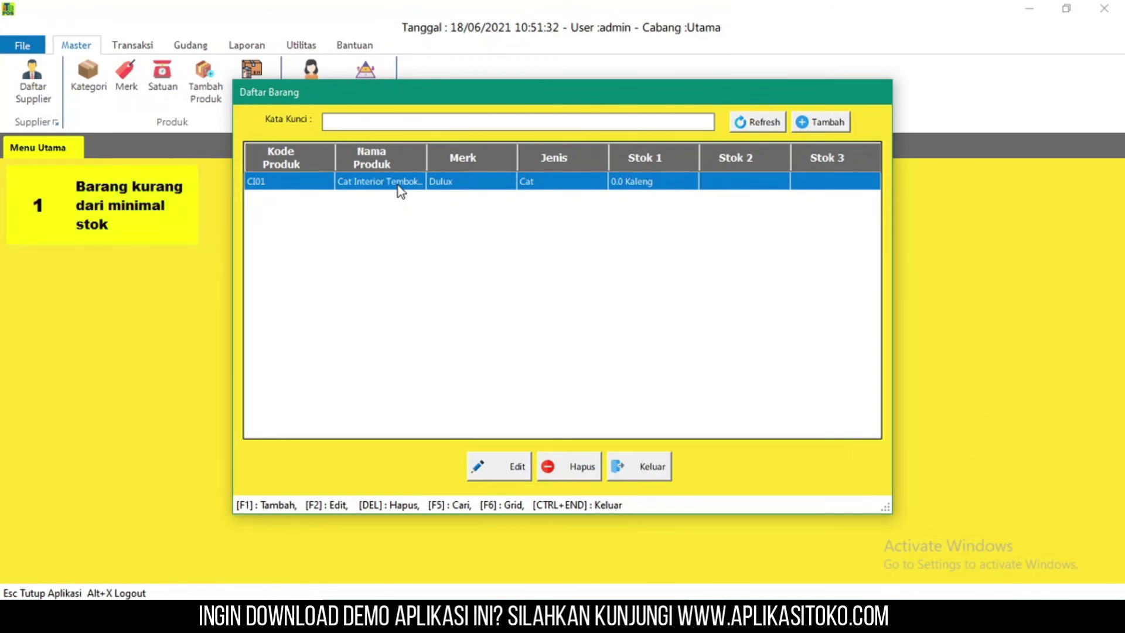
pyautogui.click(509, 470)
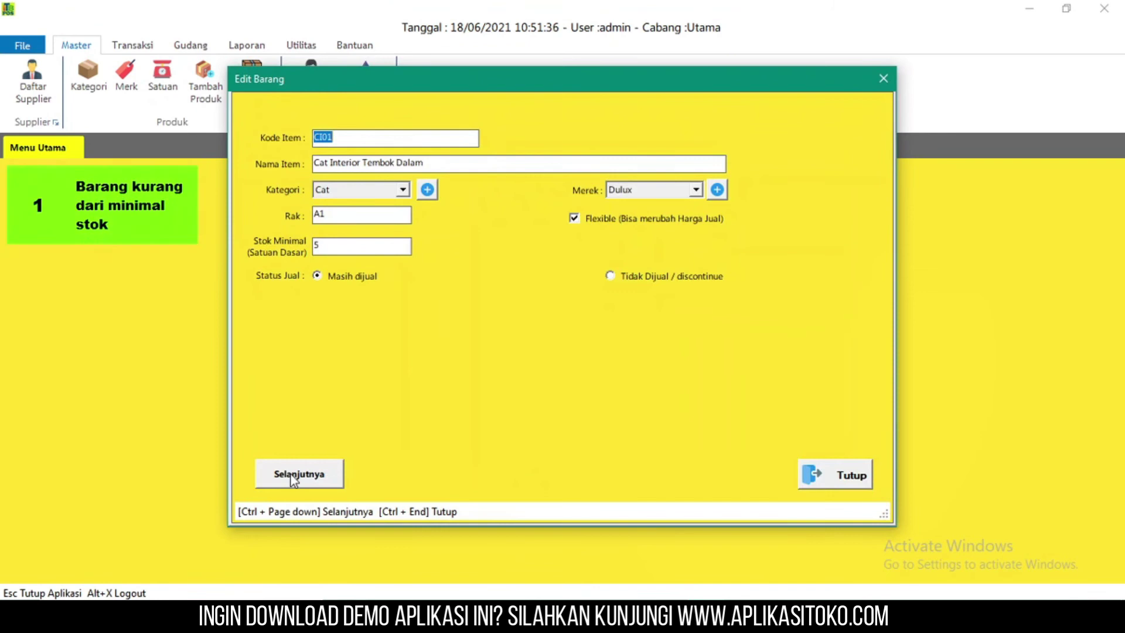
pyautogui.click(292, 478)
pyautogui.click(399, 480)
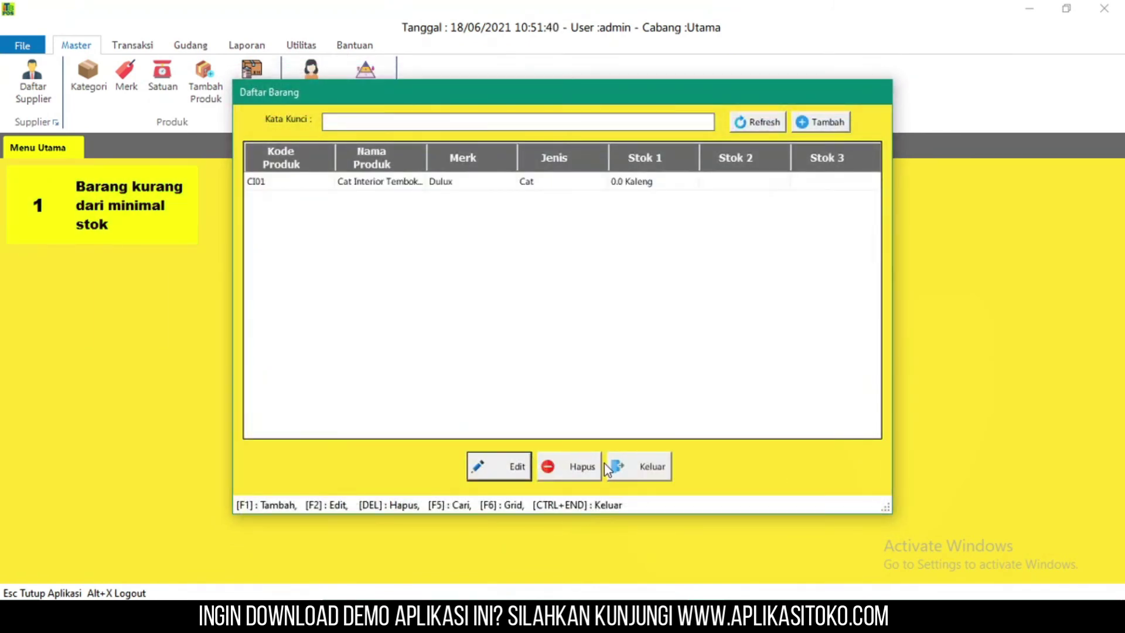
pyautogui.click(612, 466)
pyautogui.click(328, 97)
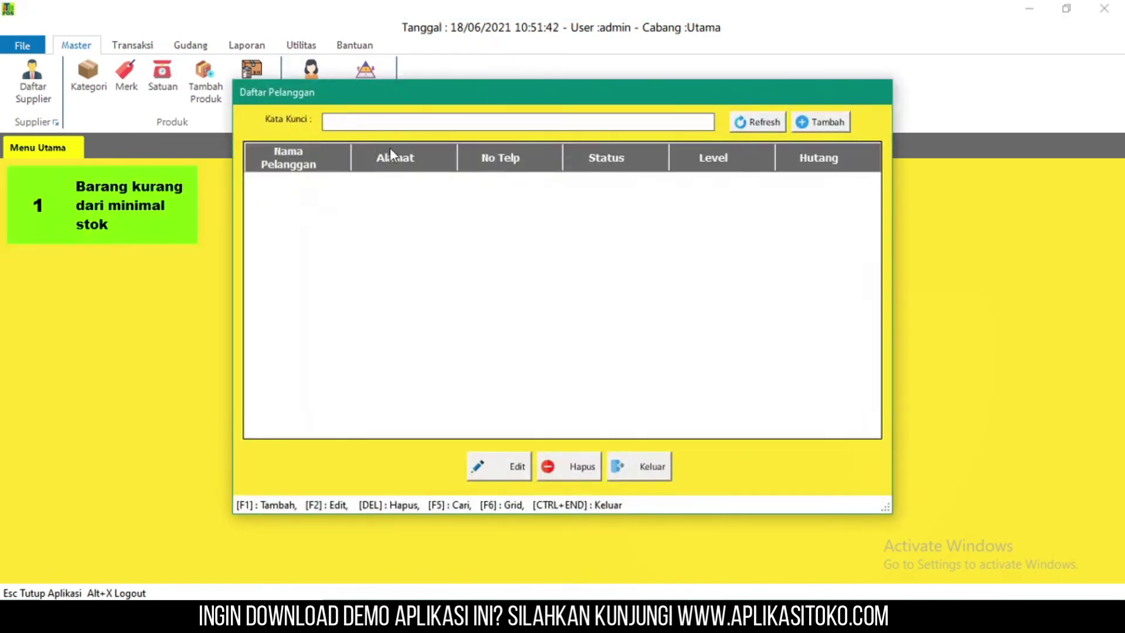
# - Save a new customer with full name, address and phone number at level Umum, then close the list
pyautogui.click(812, 125)
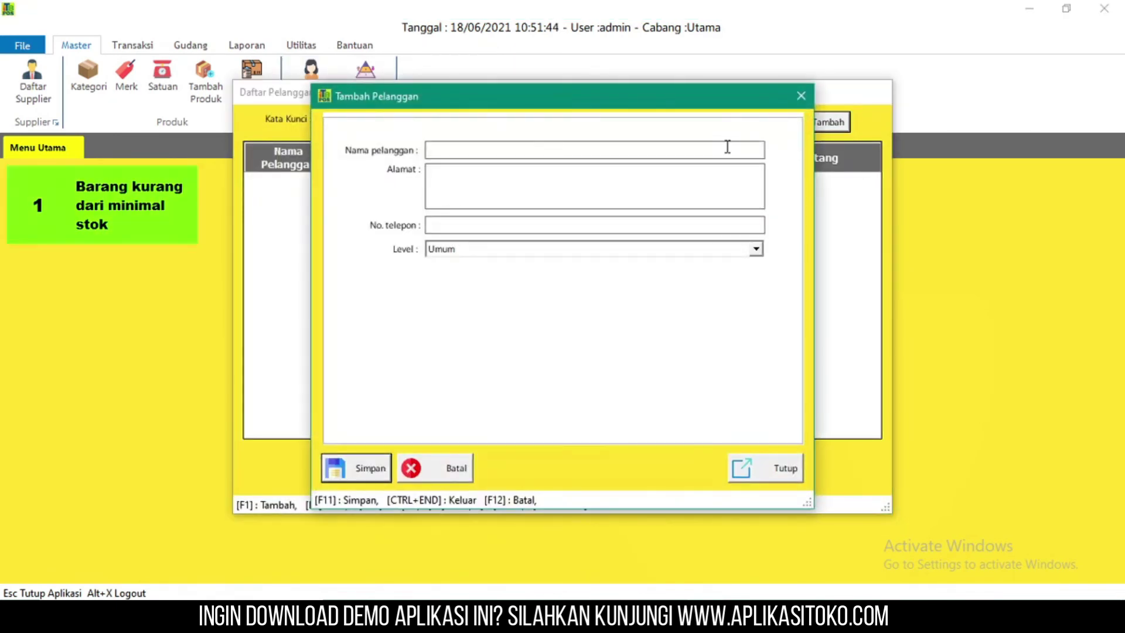
pyautogui.write('Rahmat')
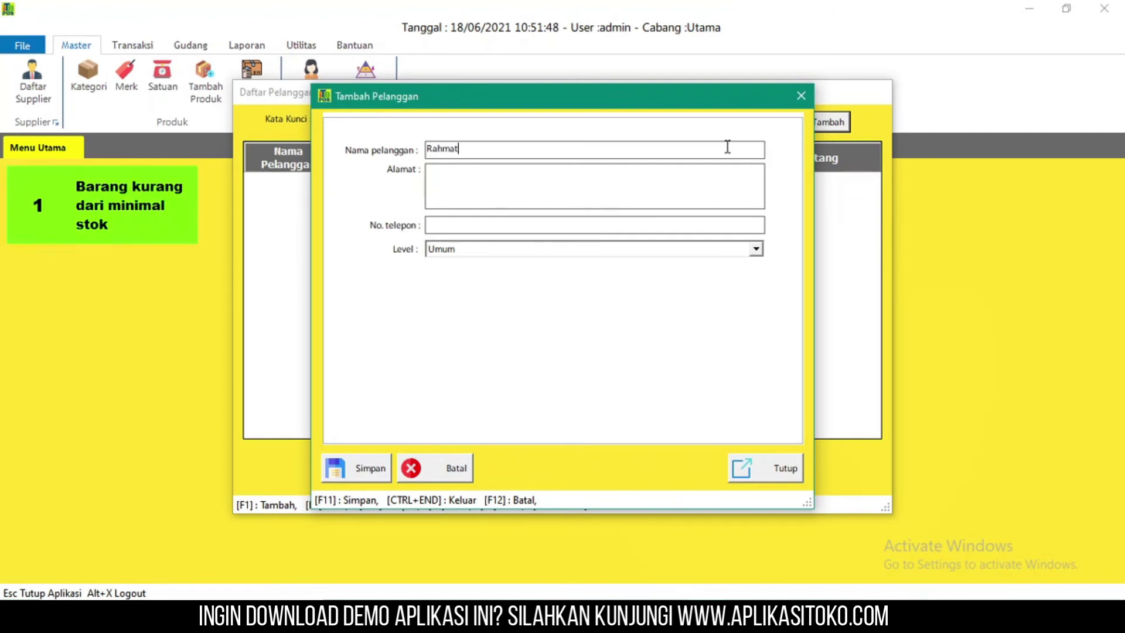
pyautogui.click(645, 204)
pyautogui.write('M')
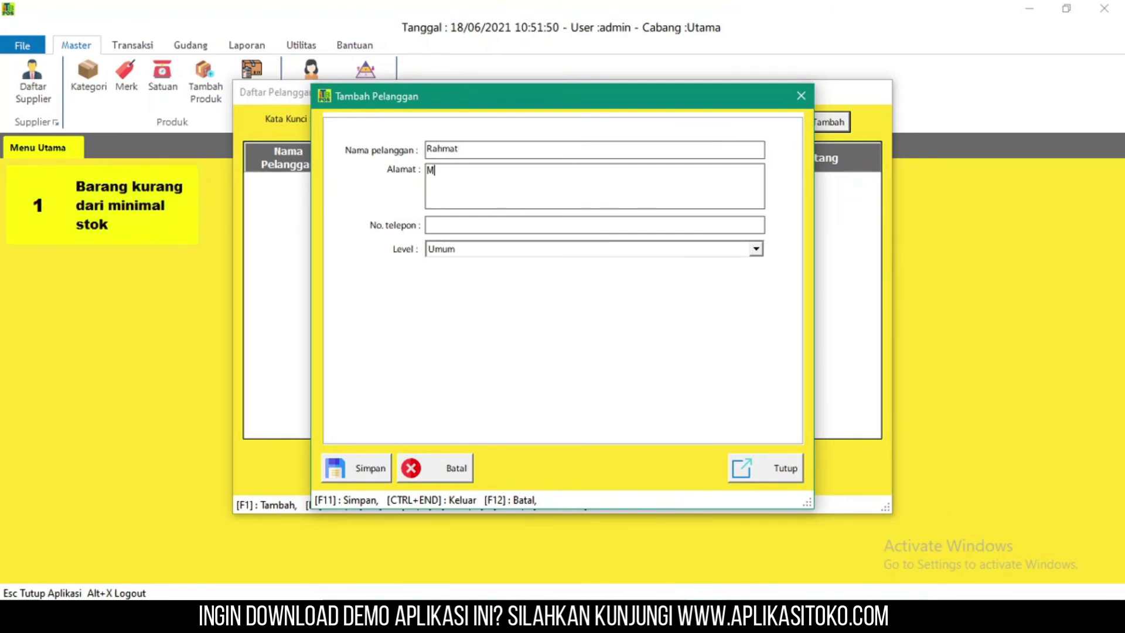
pyautogui.write('adiu')
pyautogui.click(647, 228)
pyautogui.write('08888')
pyautogui.click(655, 248)
pyautogui.click(585, 292)
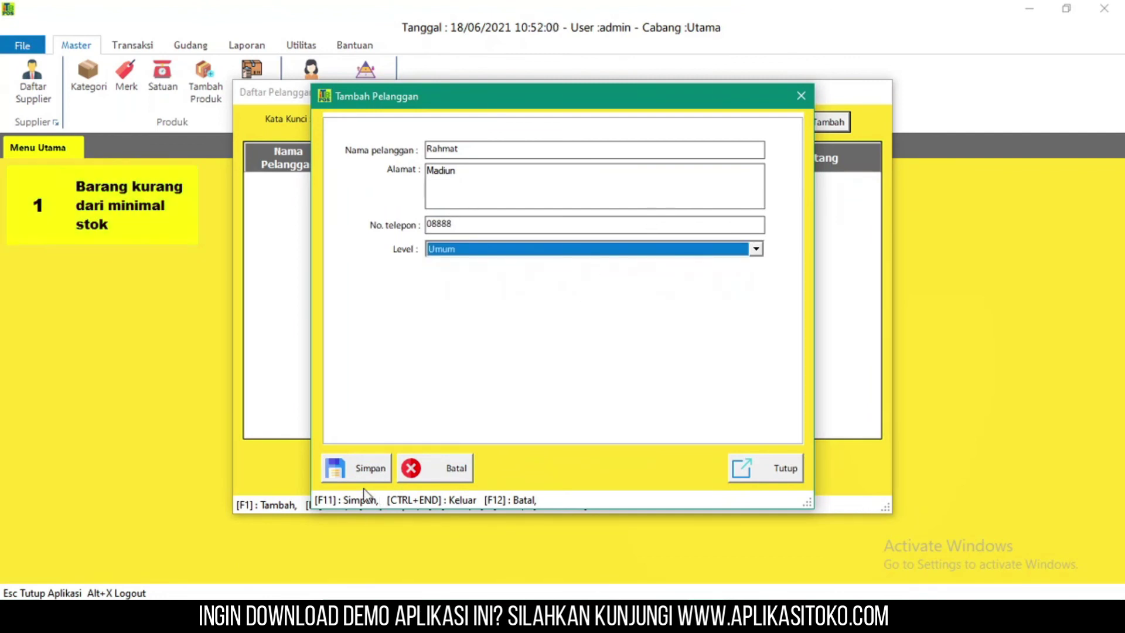
pyautogui.click(370, 472)
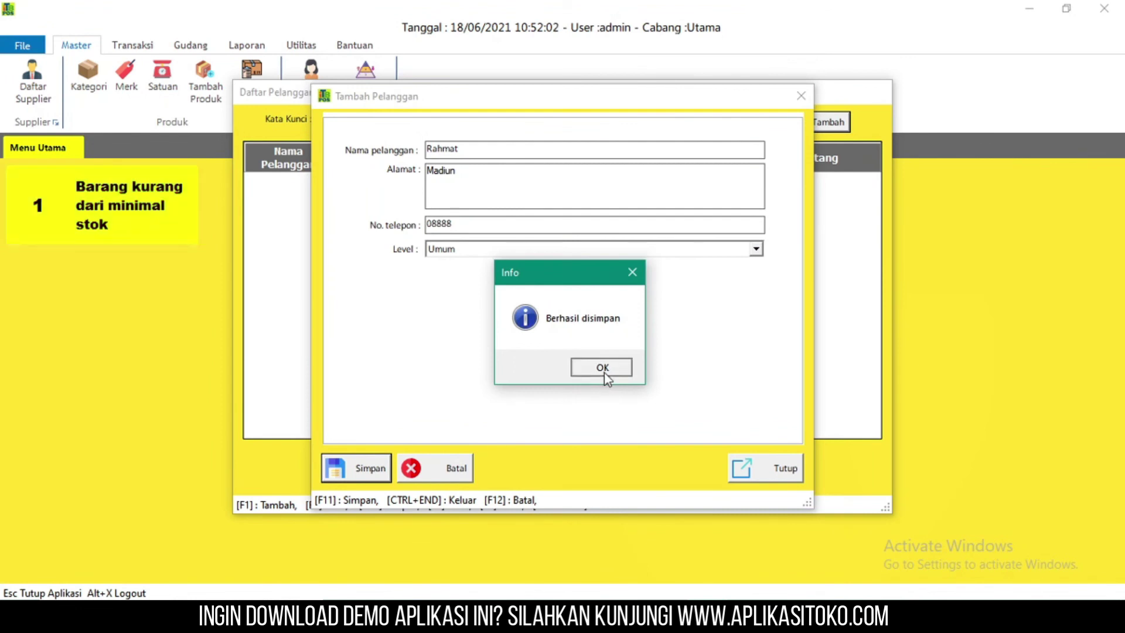
pyautogui.click(604, 373)
pyautogui.click(635, 453)
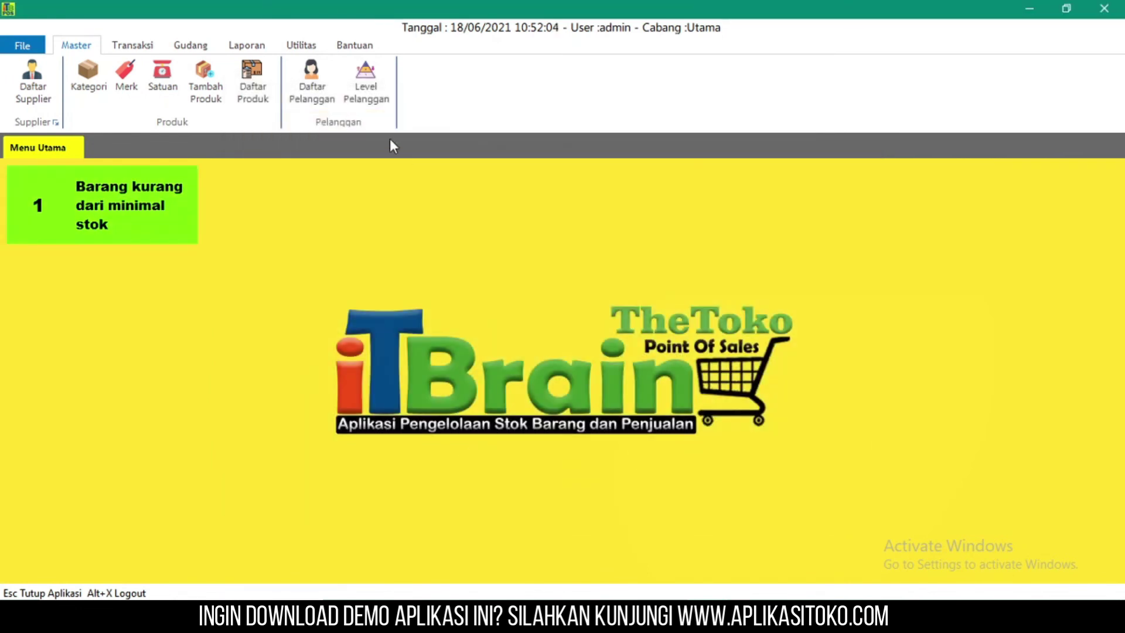
# - Add a new customer level named Pelanggan 3 in the levels table
pyautogui.click(366, 81)
pyautogui.click(499, 208)
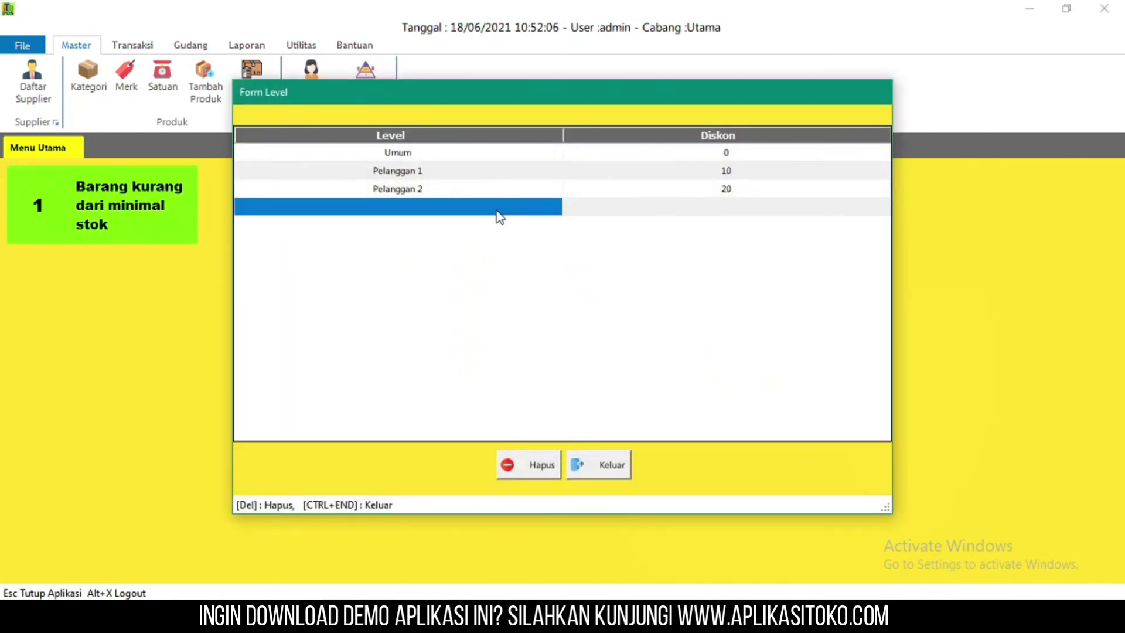
pyautogui.click(498, 209)
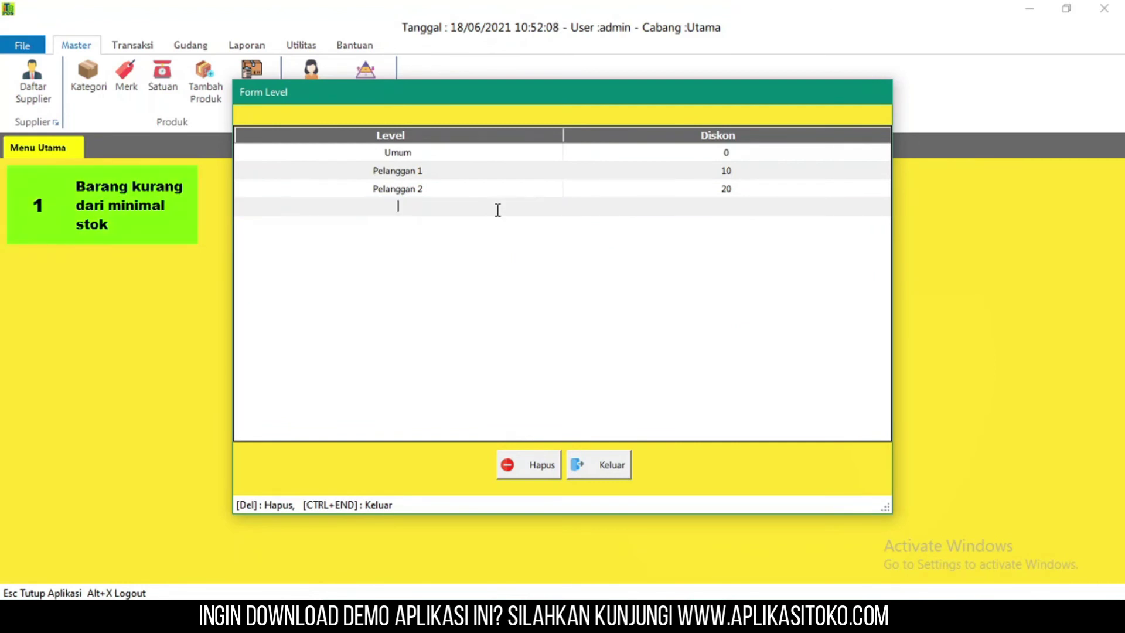
pyautogui.write('Pelanggan 3')
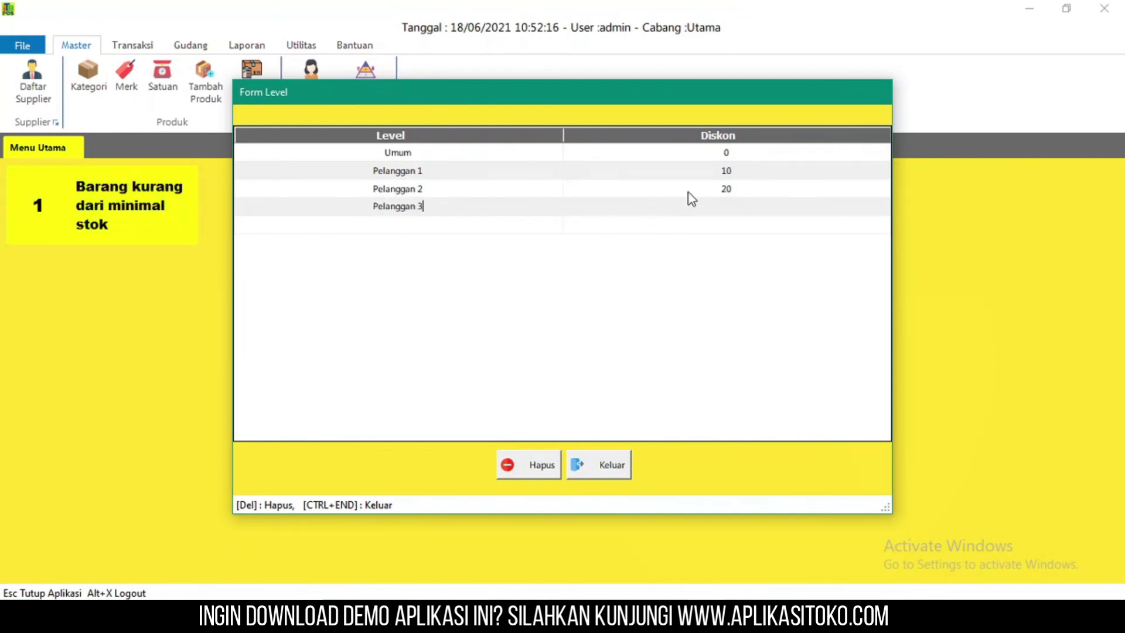
pyautogui.click(715, 208)
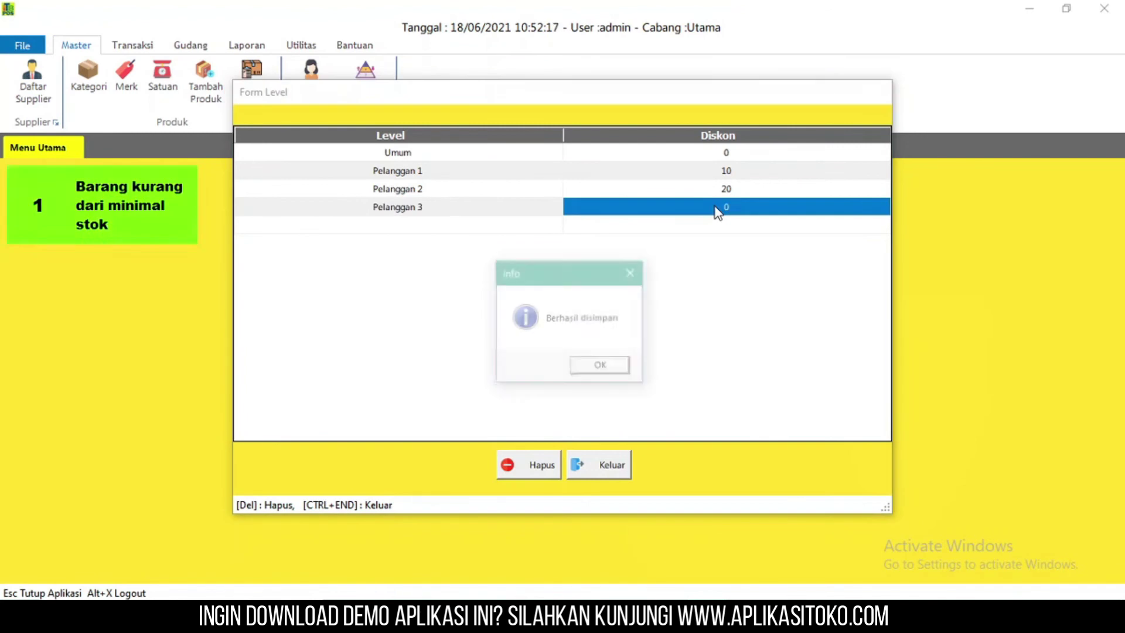
pyautogui.click(614, 367)
# - Set the Pelanggan 3 discount to 30 and close the levels table
pyautogui.click(750, 212)
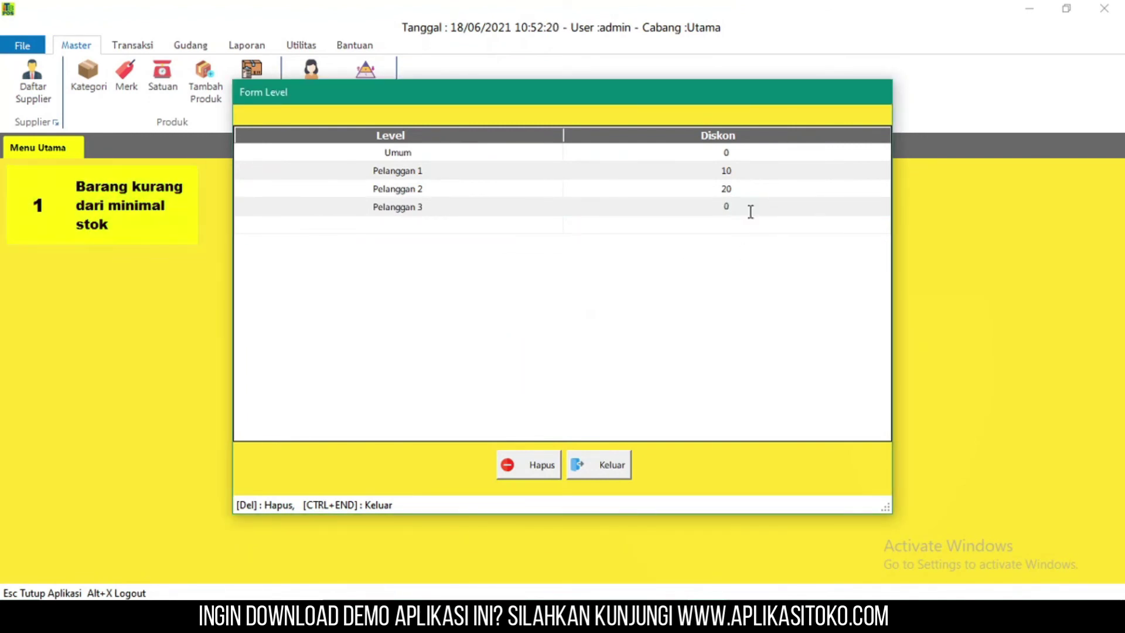
pyautogui.press('BackSpace')
pyautogui.write('30')
pyautogui.click(595, 457)
pyautogui.click(612, 368)
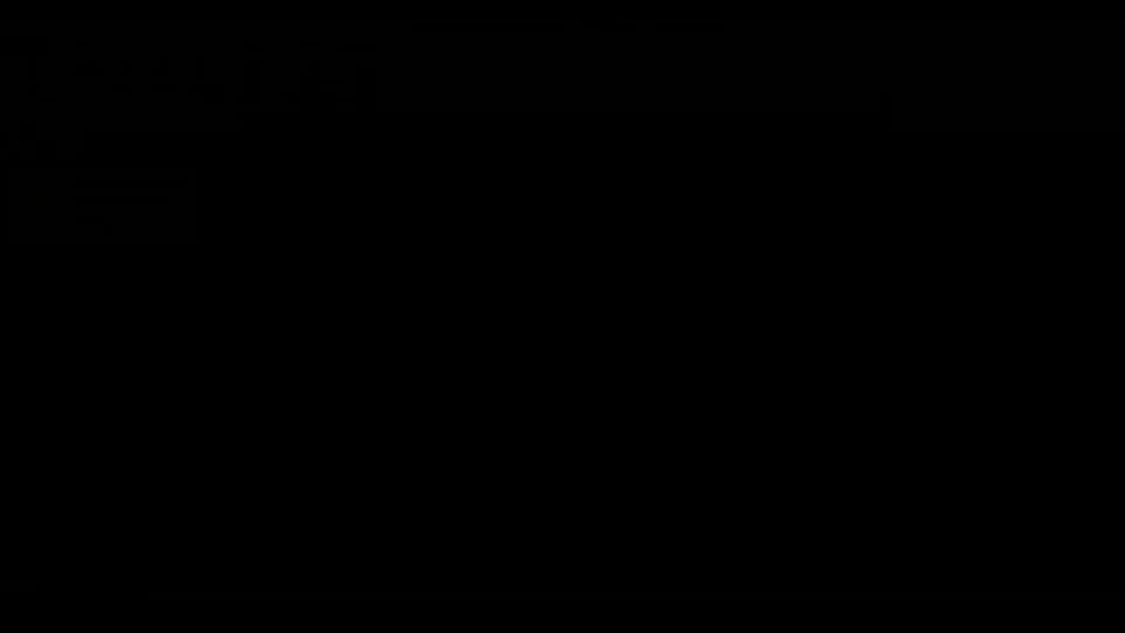